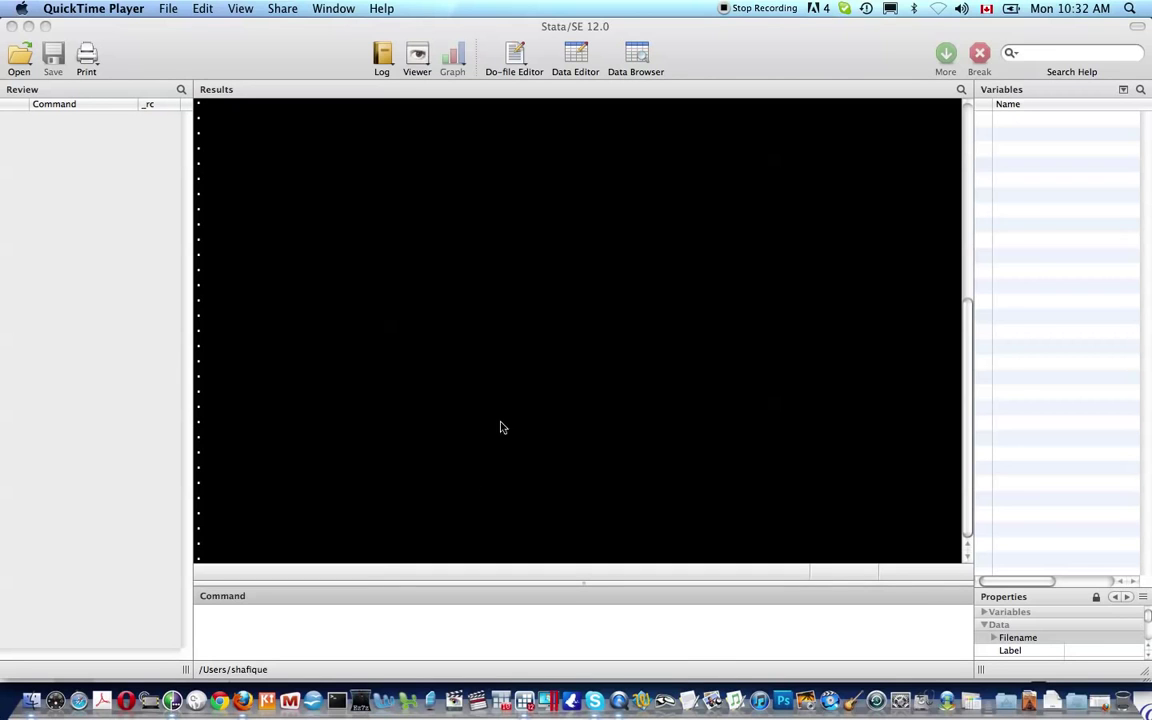
Display the result of the calculation 2^4+3 with the di command.
click(397, 640)
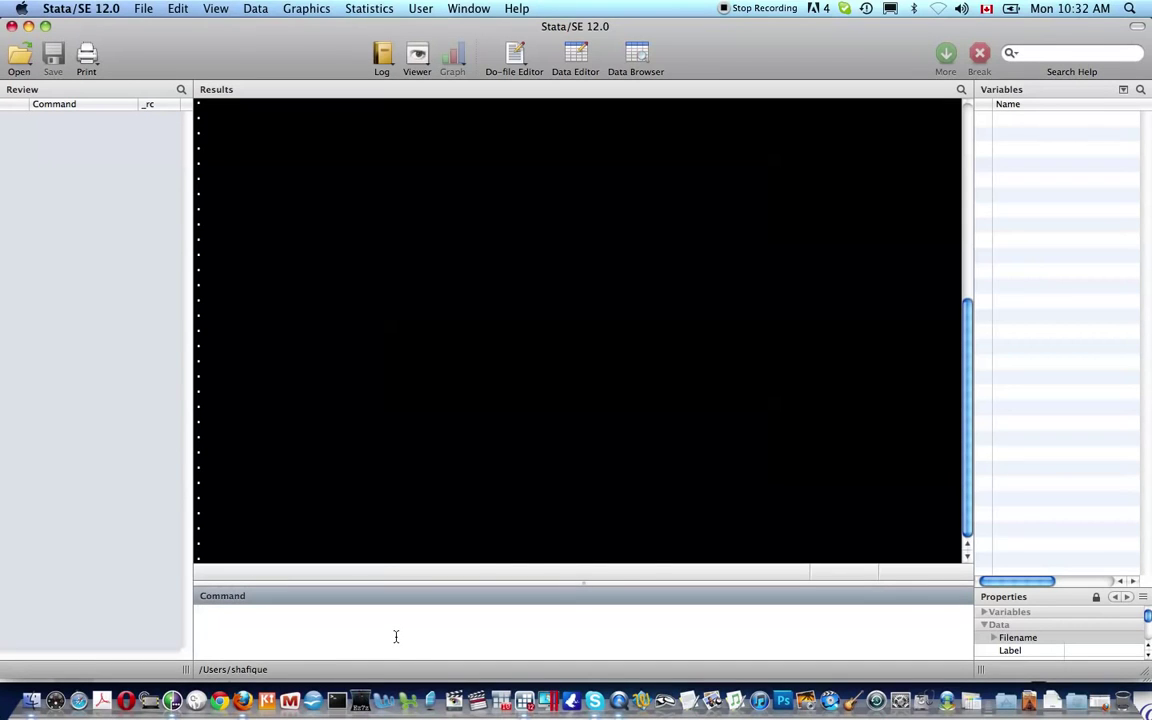
text(di 2^4+3)
key(Return)
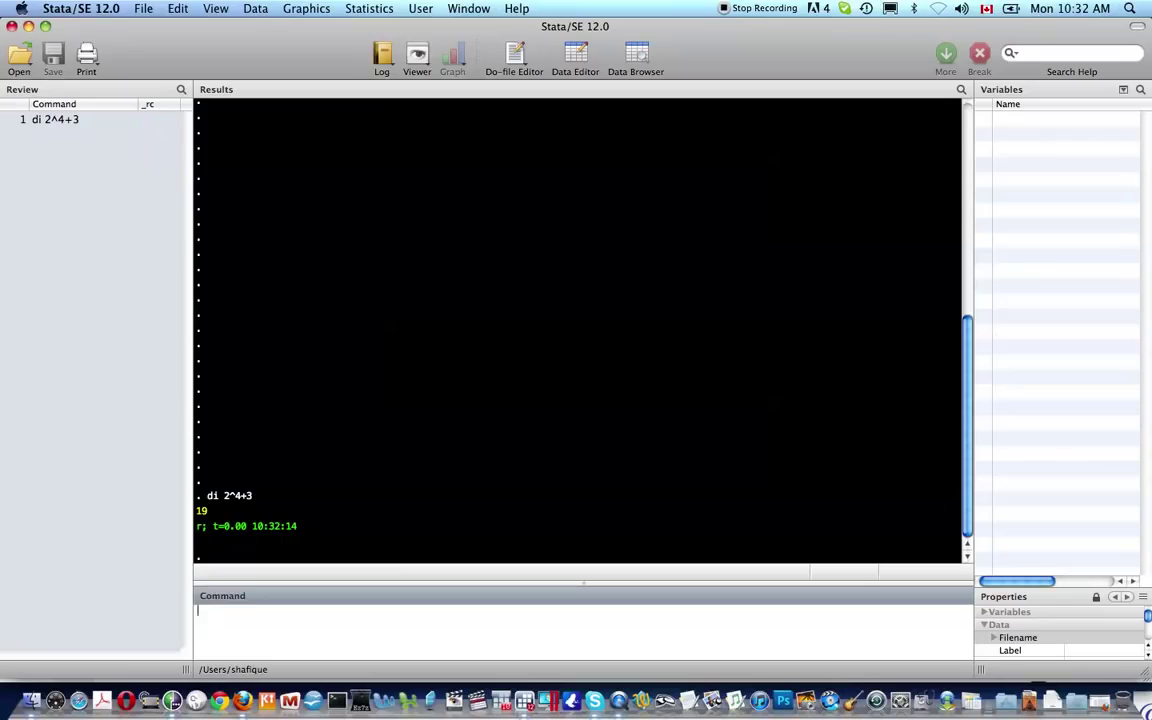
Display the text string "stata tutorial" with the di command.
text(di "stat a turial)
key(BackSpace)
key(BackSpace)
key(BackSpace)
key(BackSpace)
text(tori)
key(BackSpace)
key(BackSpace)
text(t)
key(BackSpace)
text(rial)
key(Return)
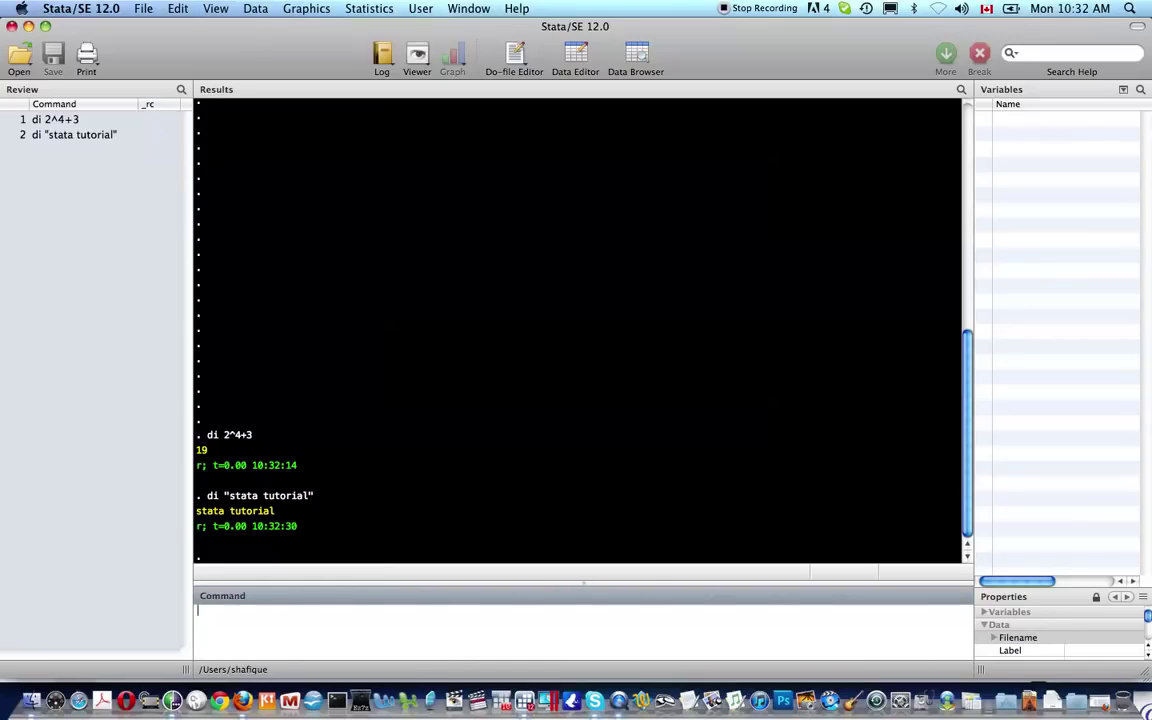
Display the text here are some "double quotes" with di, enclosing it in compound quotes `" and "'.
text(di )
text(`""')
text(here are some)
text( "doubl)
text(e )
text(quotes)
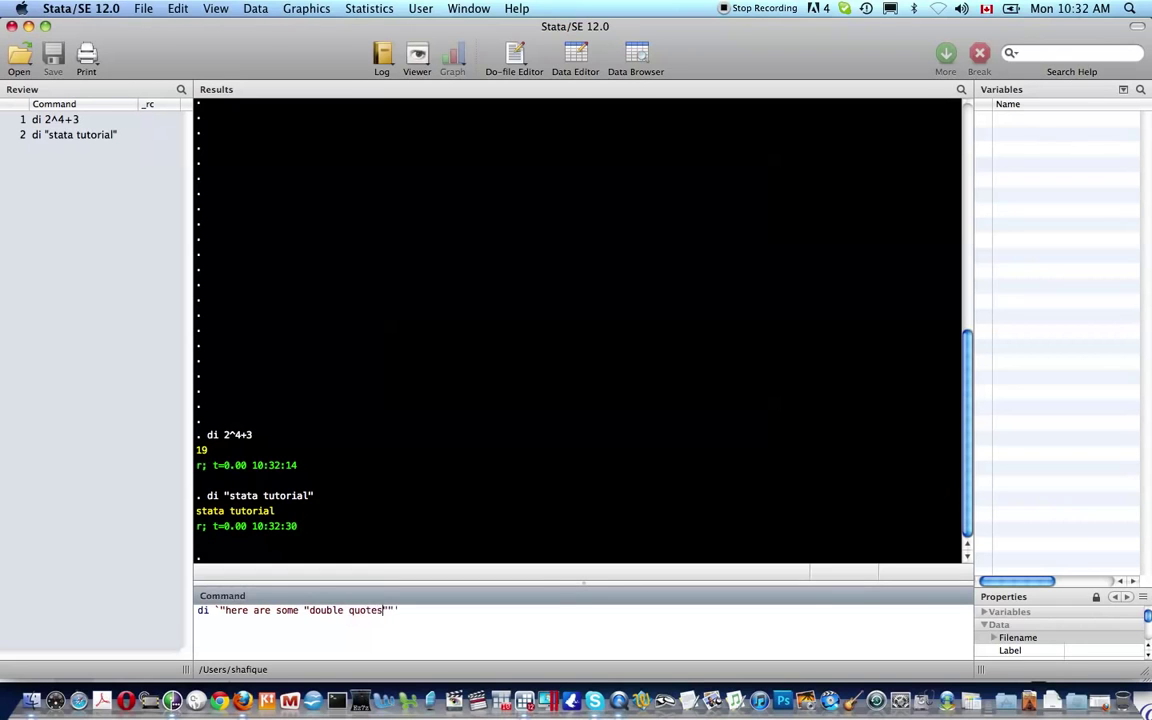
key(Return)
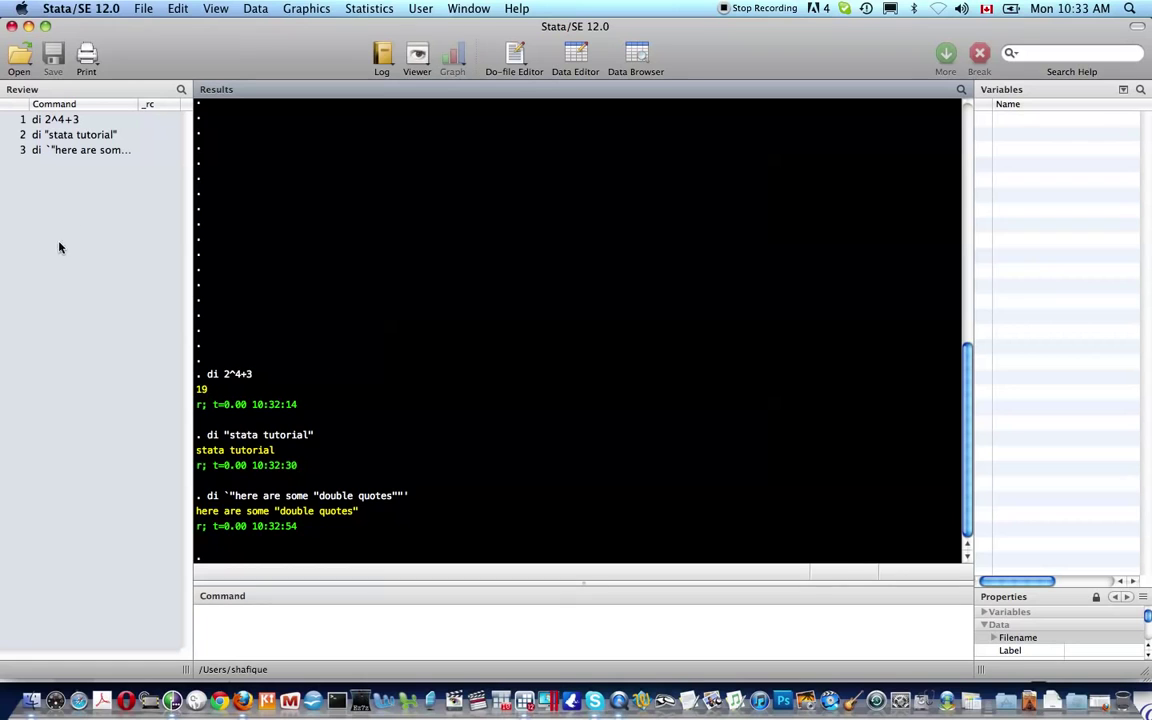
Rerun the earlier di 2^4+3 command and the double quotes display command from the command history.
click(57, 119)
key(Return)
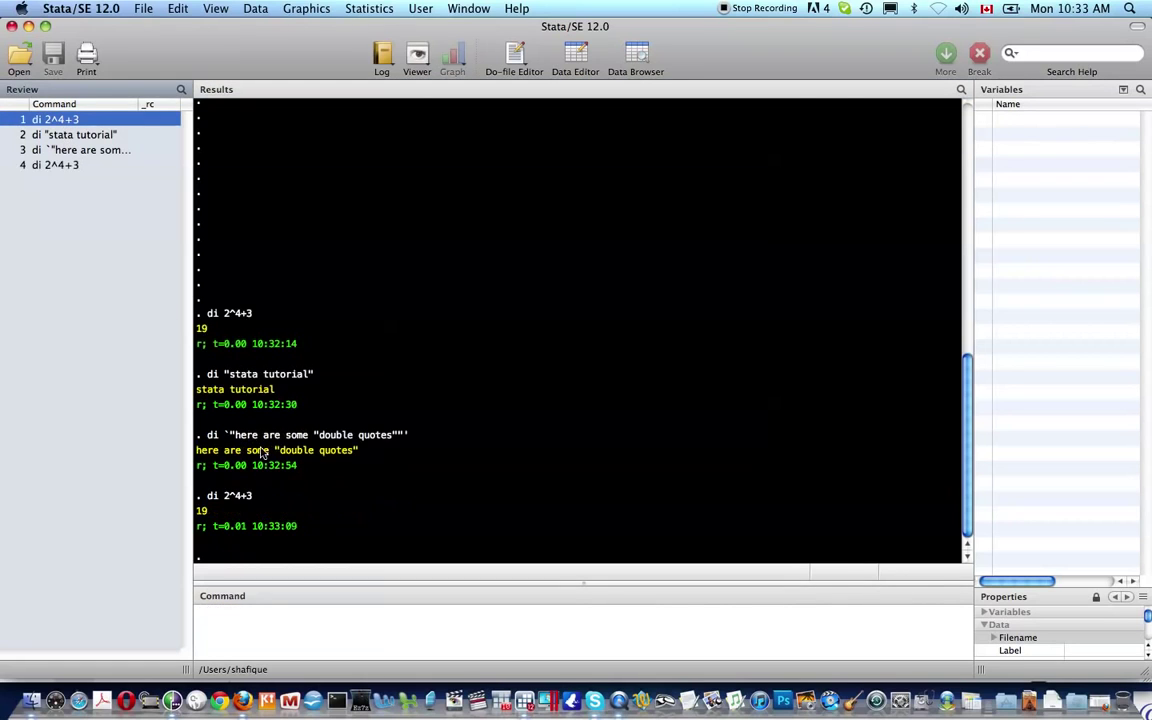
click(321, 630)
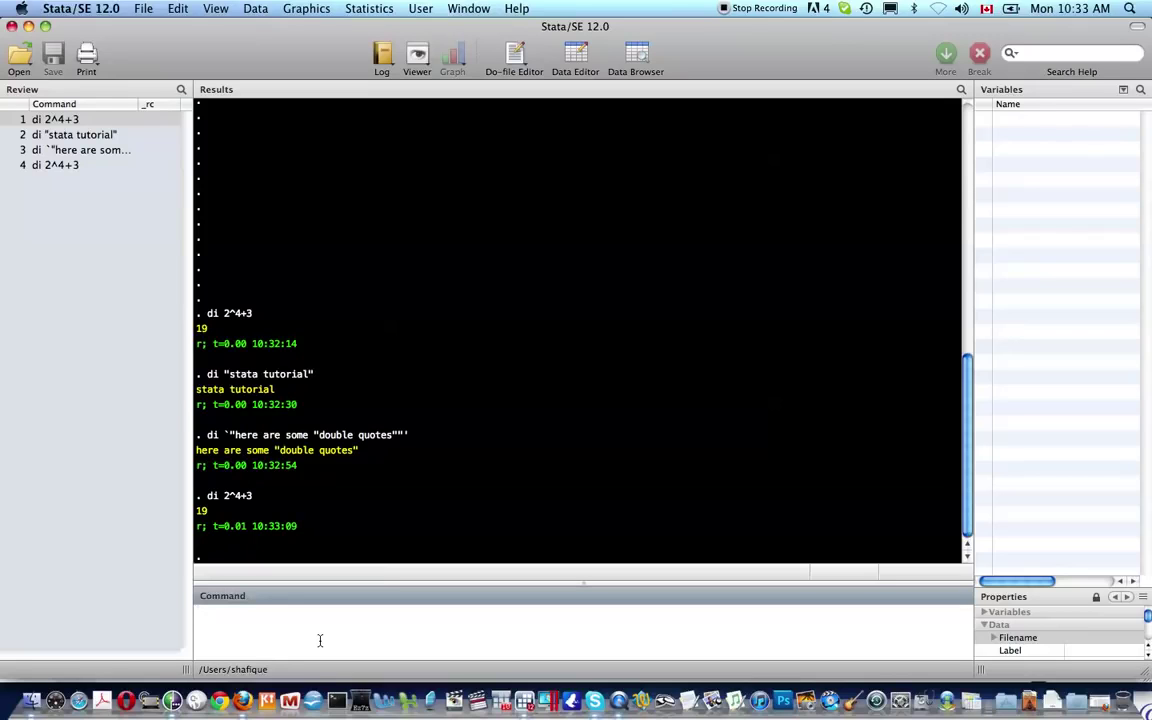
key(Page_Up)
key(Page_Up)
key(Return)
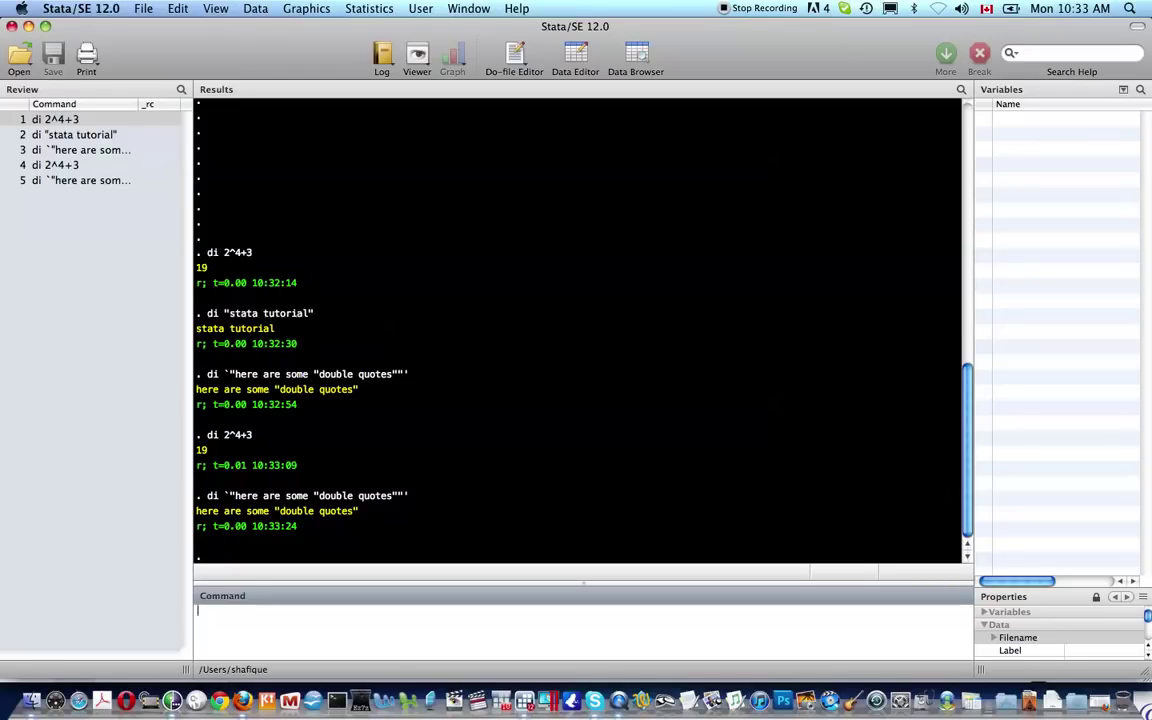
Load the built-in auto example dataset with sysuse.
text(sysuse )
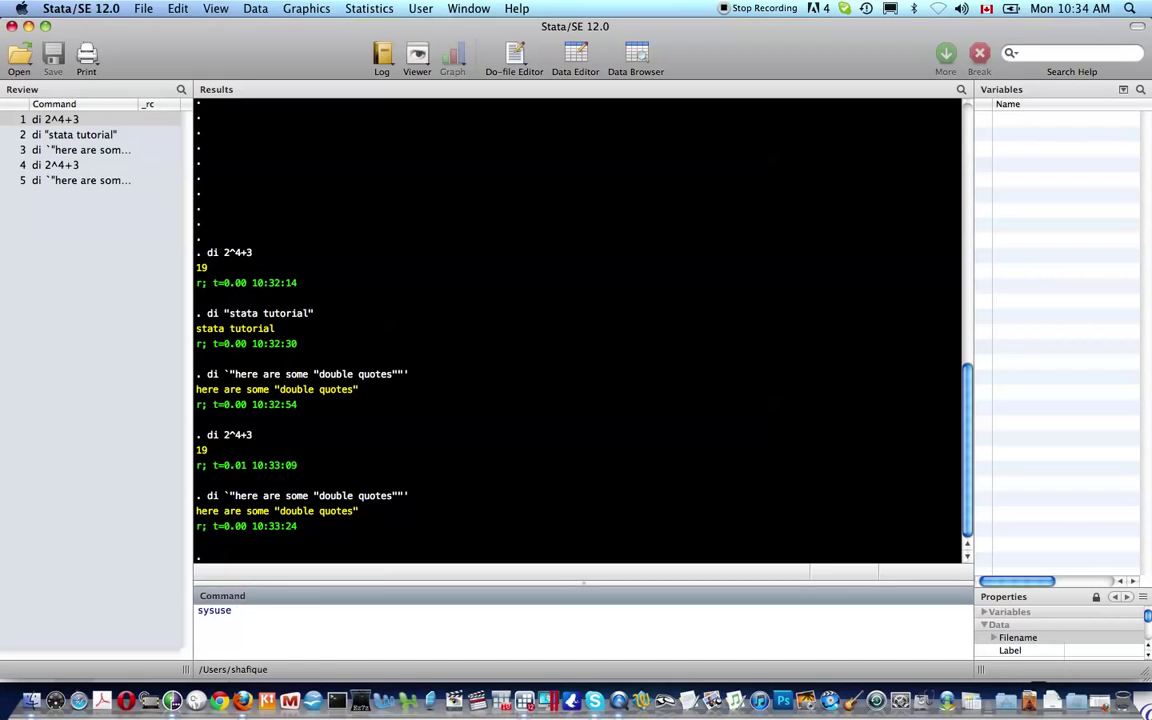
text(atu)
key(BackSpace)
key(BackSpace)
text(uto)
key(Return)
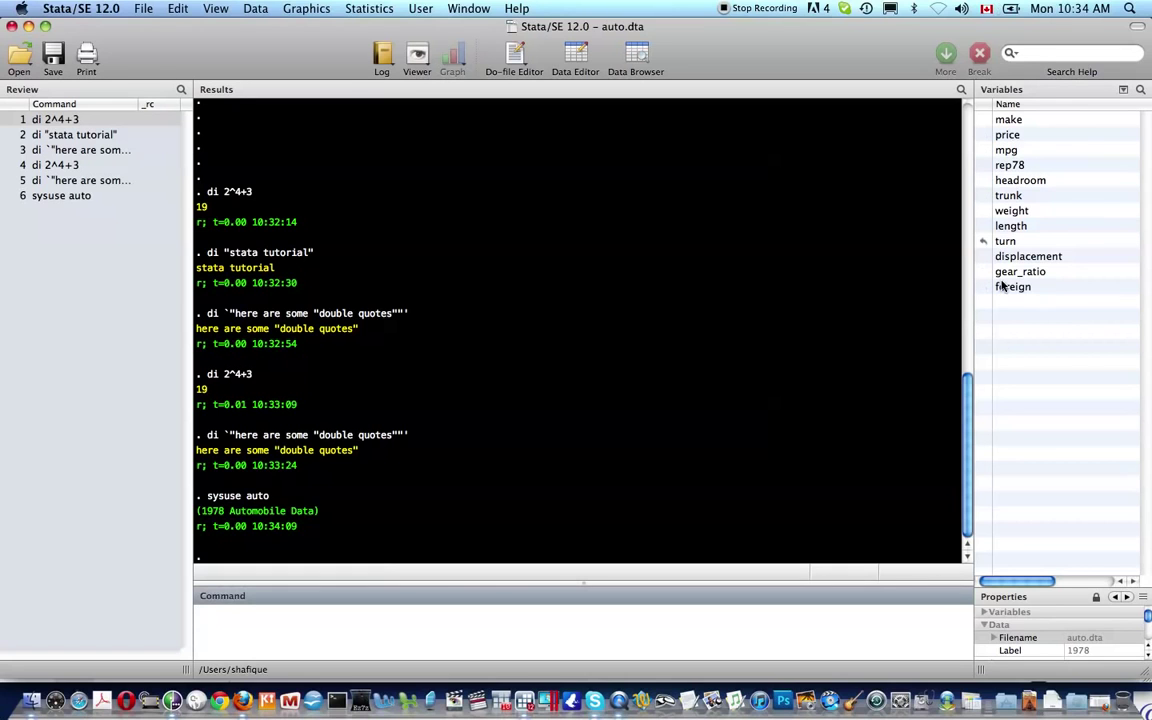
Describe the loaded dataset with d and list its attached notes with the note command.
text(d)
key(Return)
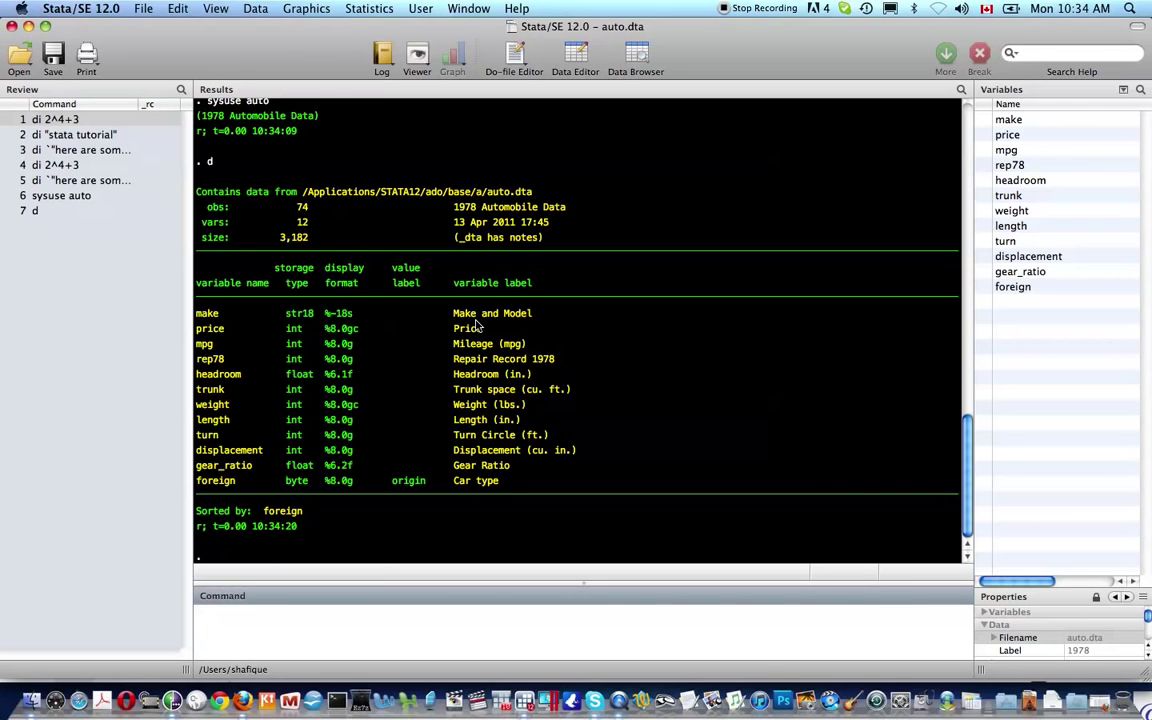
text(note)
key(Return)
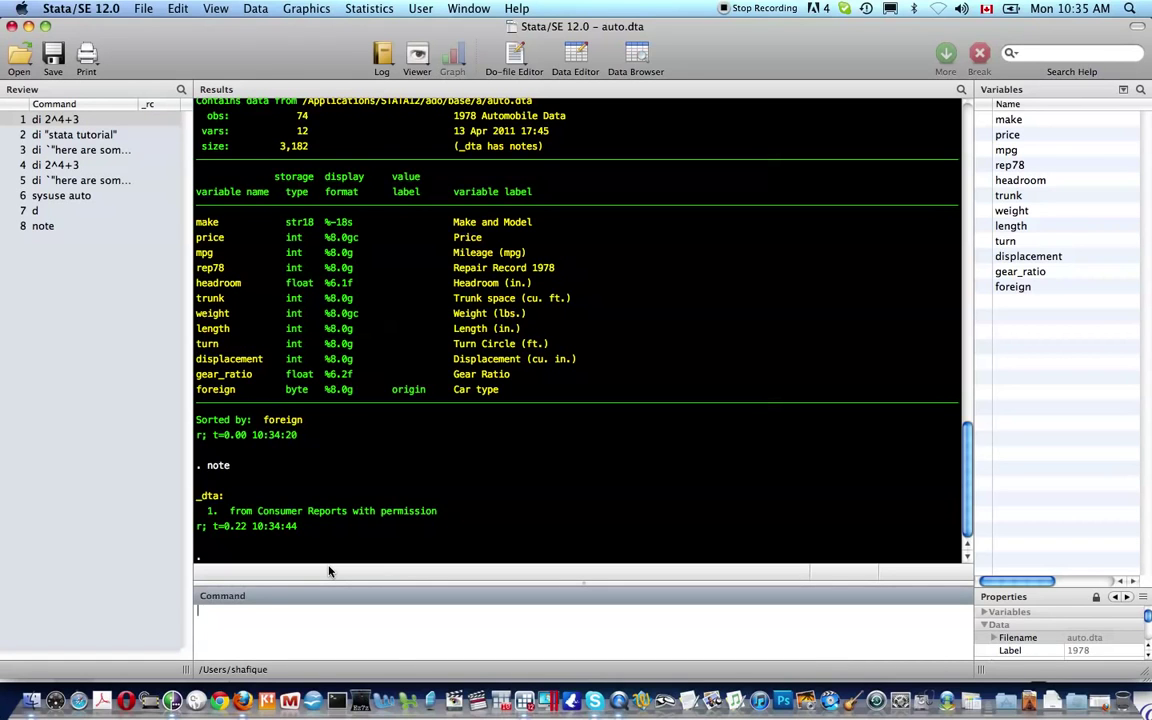
Tabulate the foreign variable, and open the dataset for browsing with bro.
text(tab foreign)
key(Return)
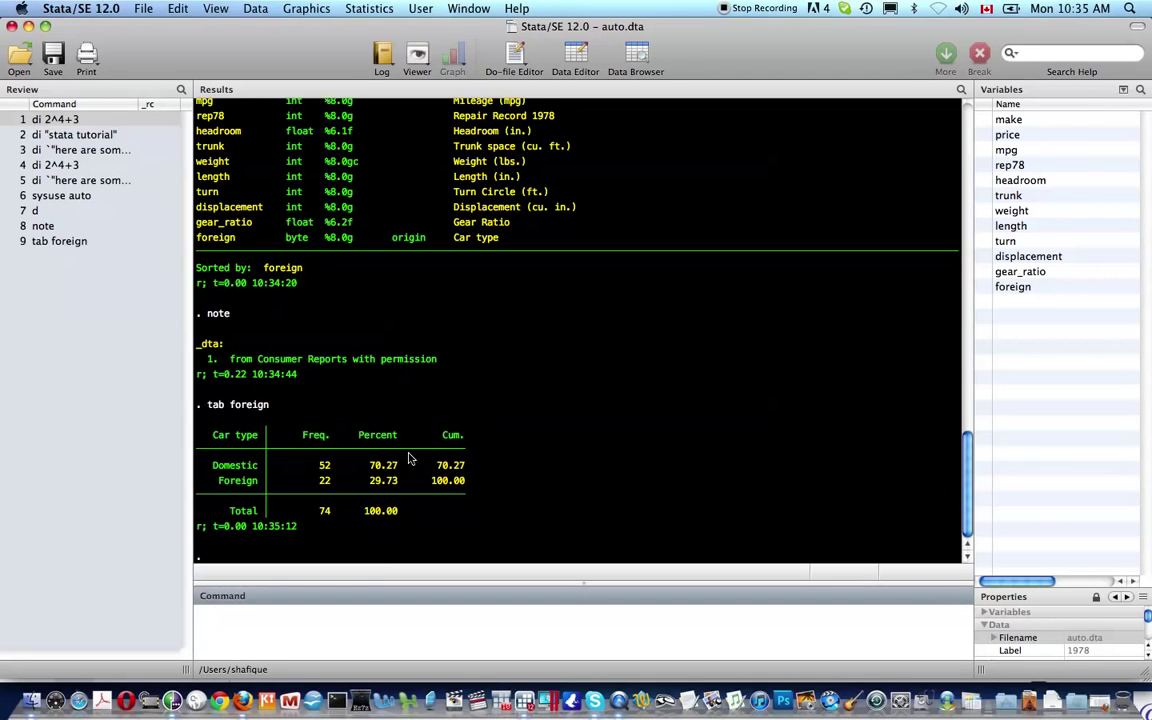
text(bro)
key(Return)
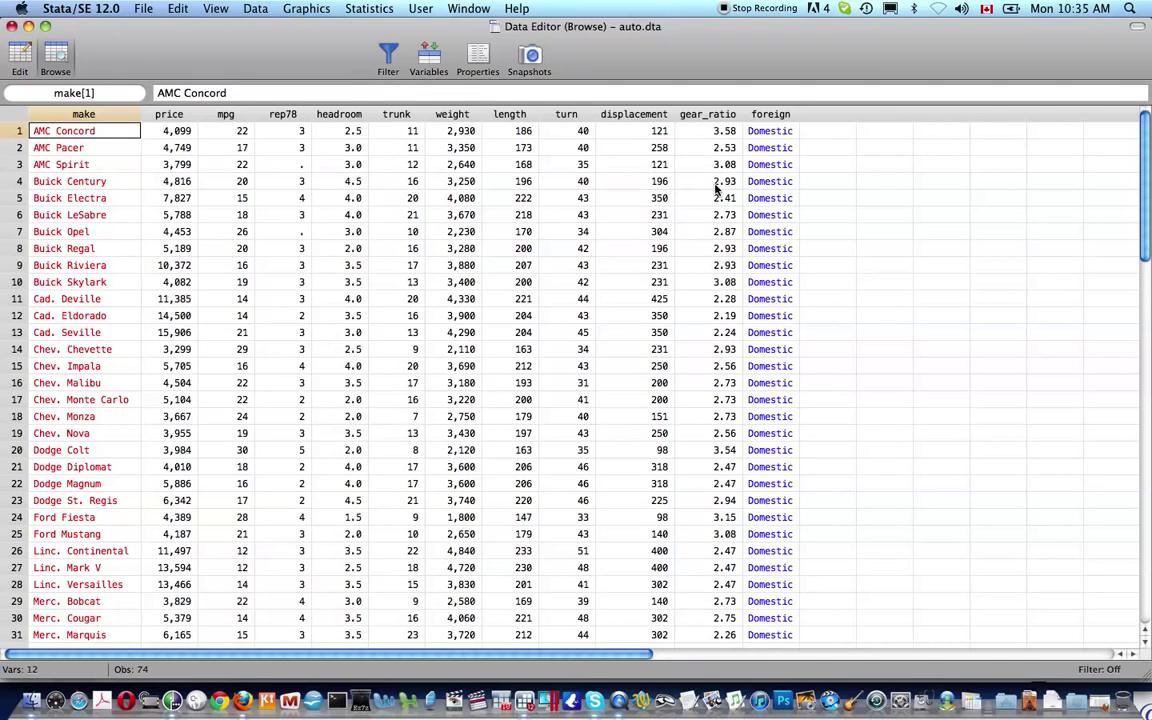
Examine the numeric values stored behind the Domestic labels in the first rows of the foreign column.
click(761, 133)
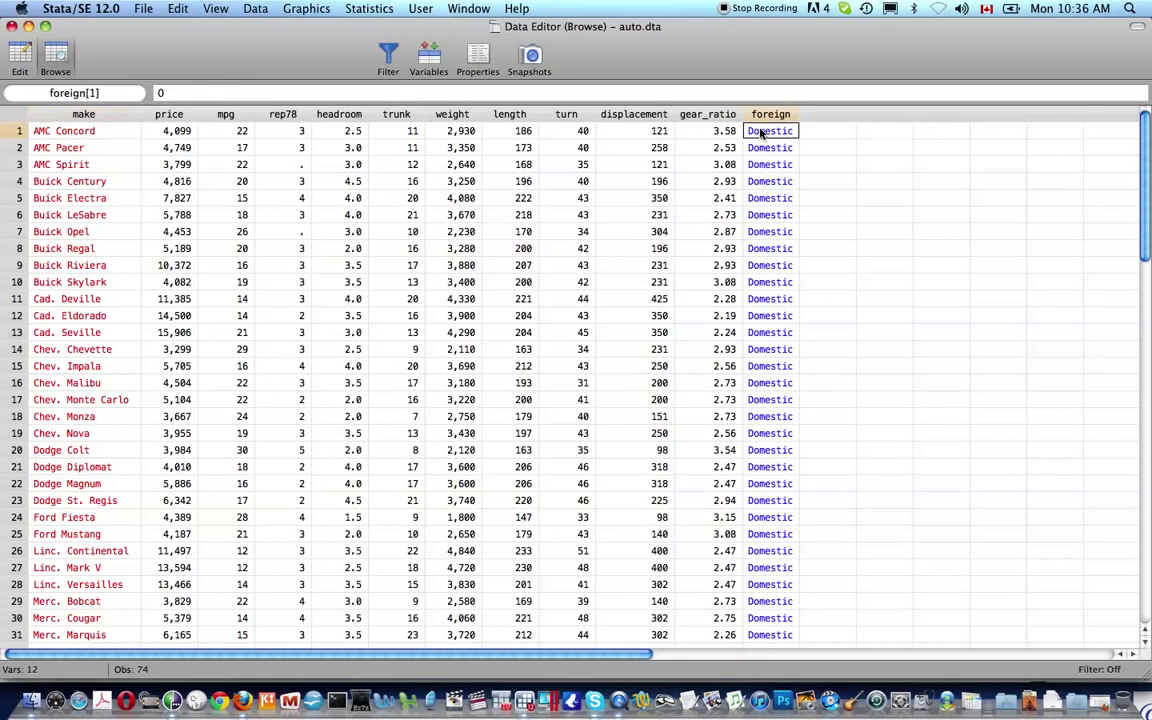
key(Down)
key(Down)
key(Down)
key(Down)
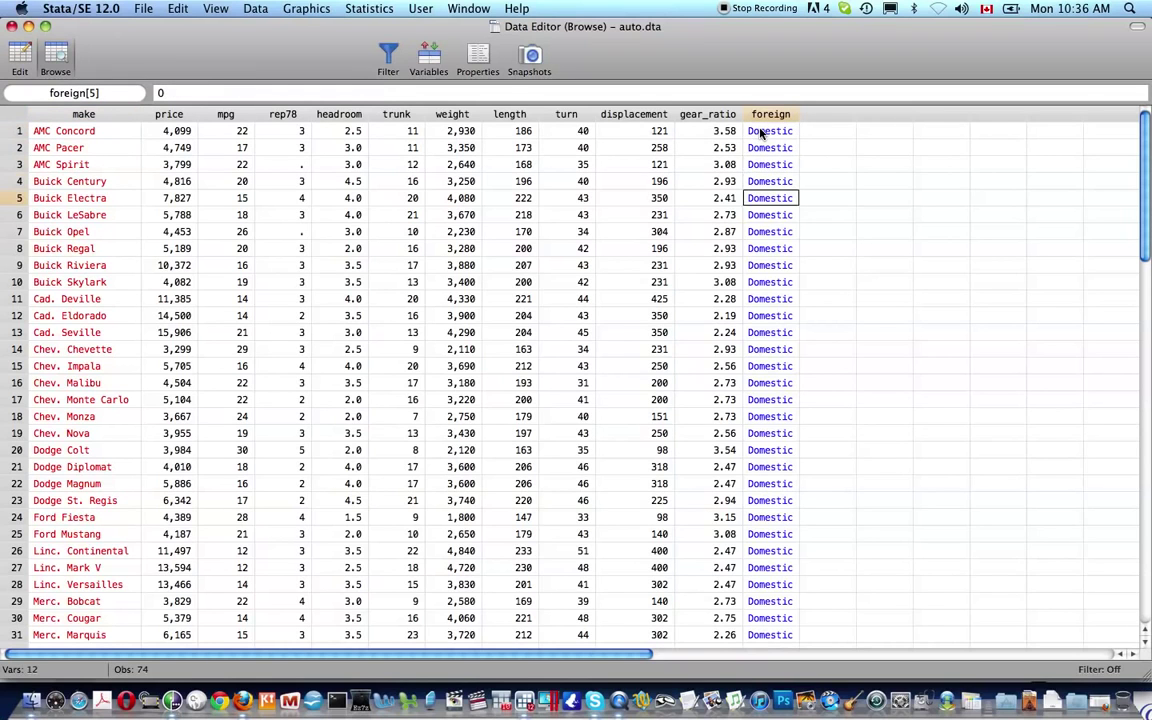
key(Up)
key(Up)
key(Up)
key(Up)
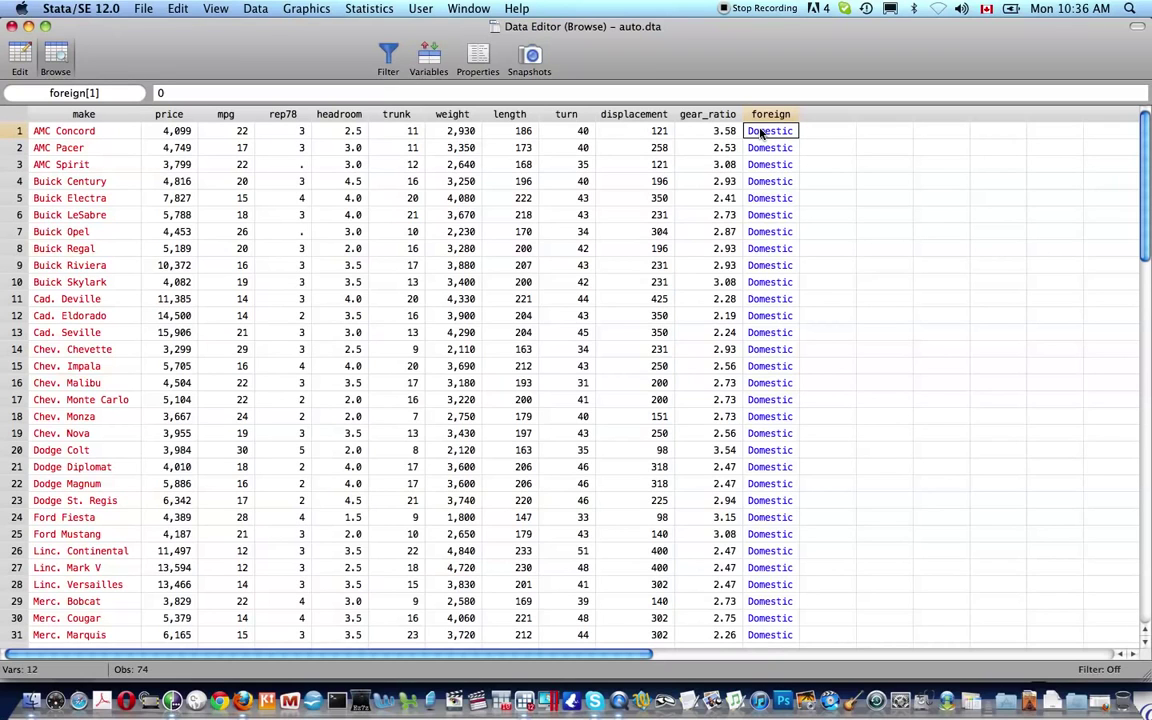
key(Down)
key(Down)
key(Down)
key(Down)
key(Down)
key(Down)
key(Down)
key(Down)
key(Down)
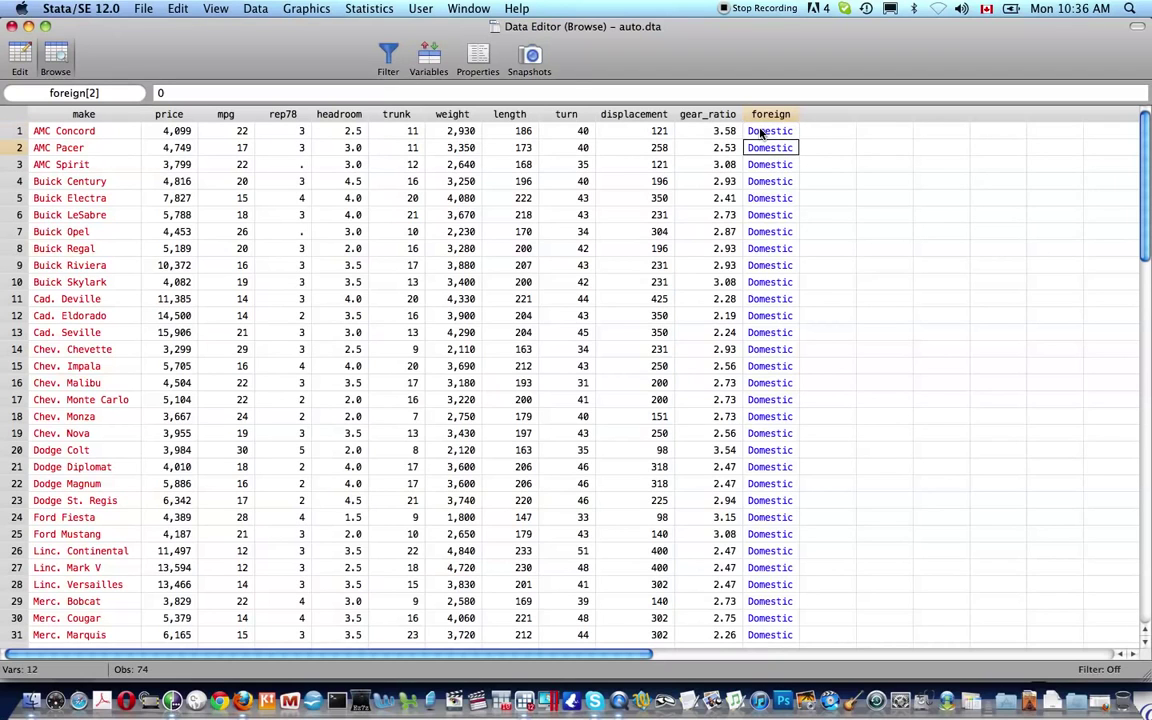
scroll(760, 133, down, 13)
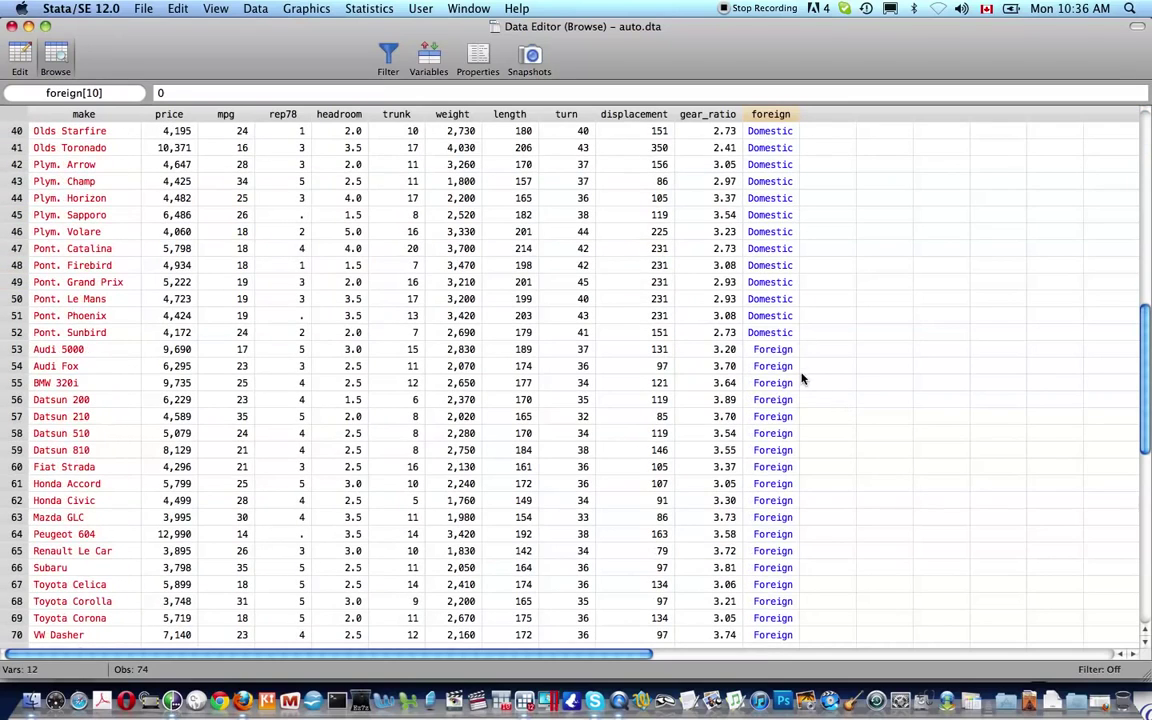
Compare the stored values behind the Foreign and Domestic labels around row 53 of the foreign column.
click(781, 352)
key(Down)
key(Down)
key(Down)
key(Up)
key(Up)
key(Up)
key(Up)
key(Down)
scroll(345, 290, up, 6)
scroll(316, 313, down, 1)
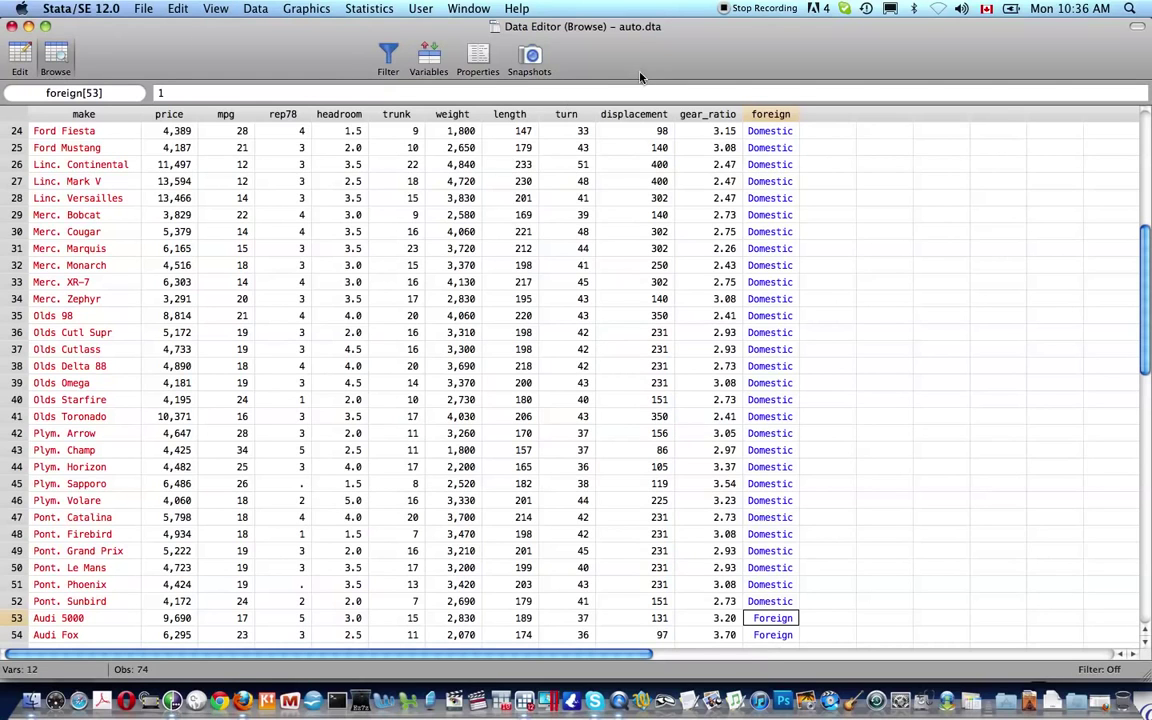
Check individual cells in the turn and weight columns, and close the data browser.
click(570, 182)
click(455, 198)
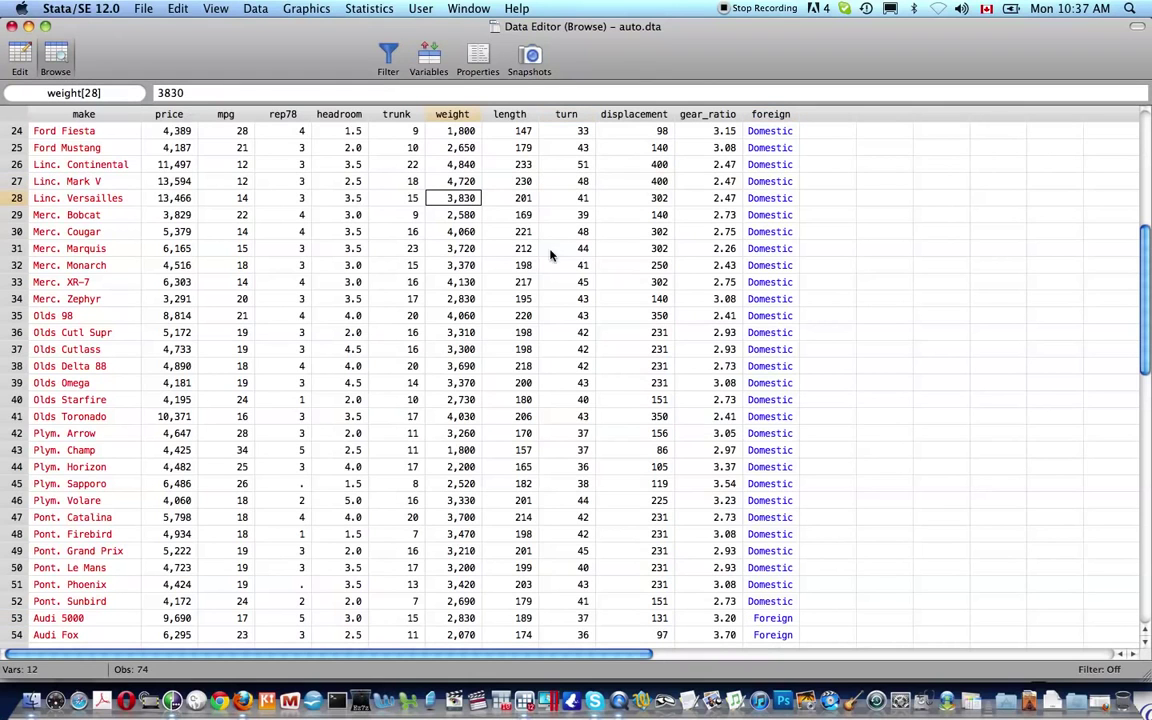
key(super+w)
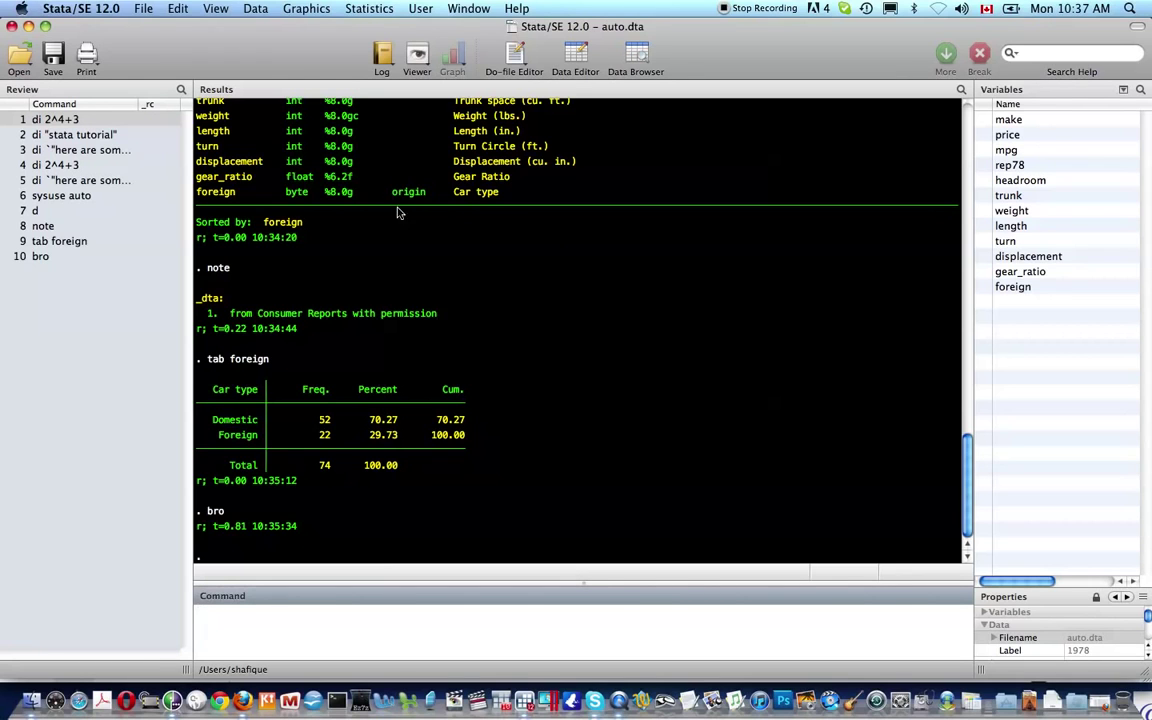
List all value labels with label list, and list the origin value label by itself.
text(label list)
key(Return)
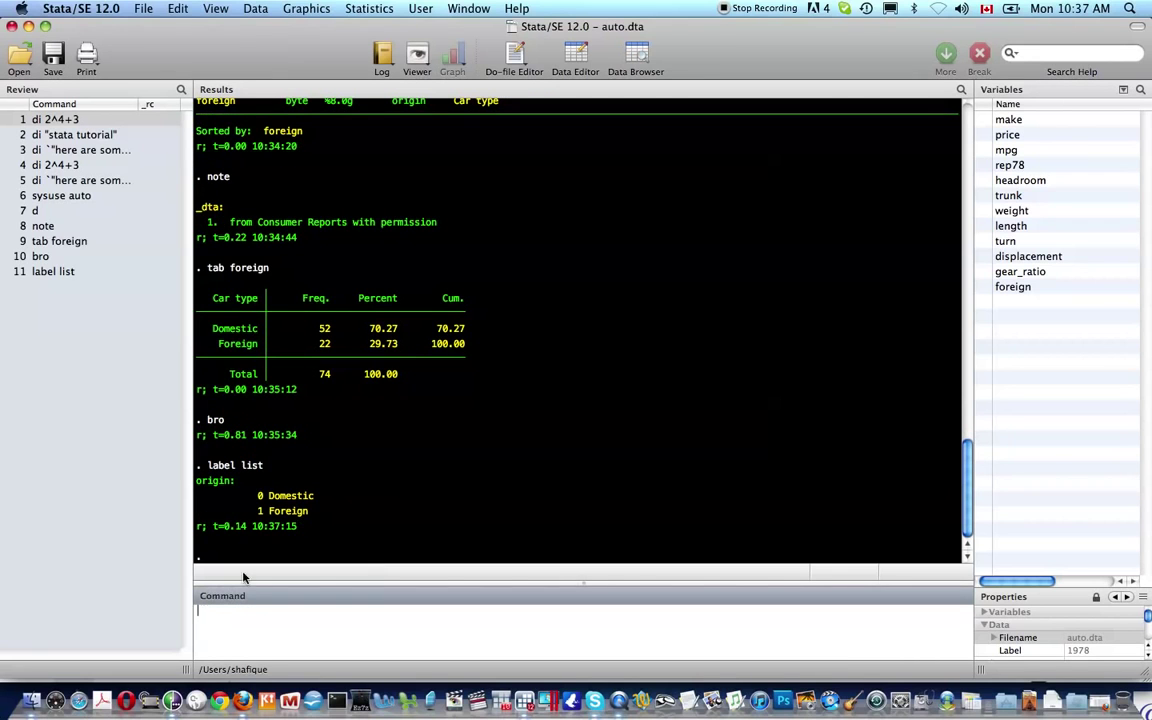
text(label list orign)
key(Return)
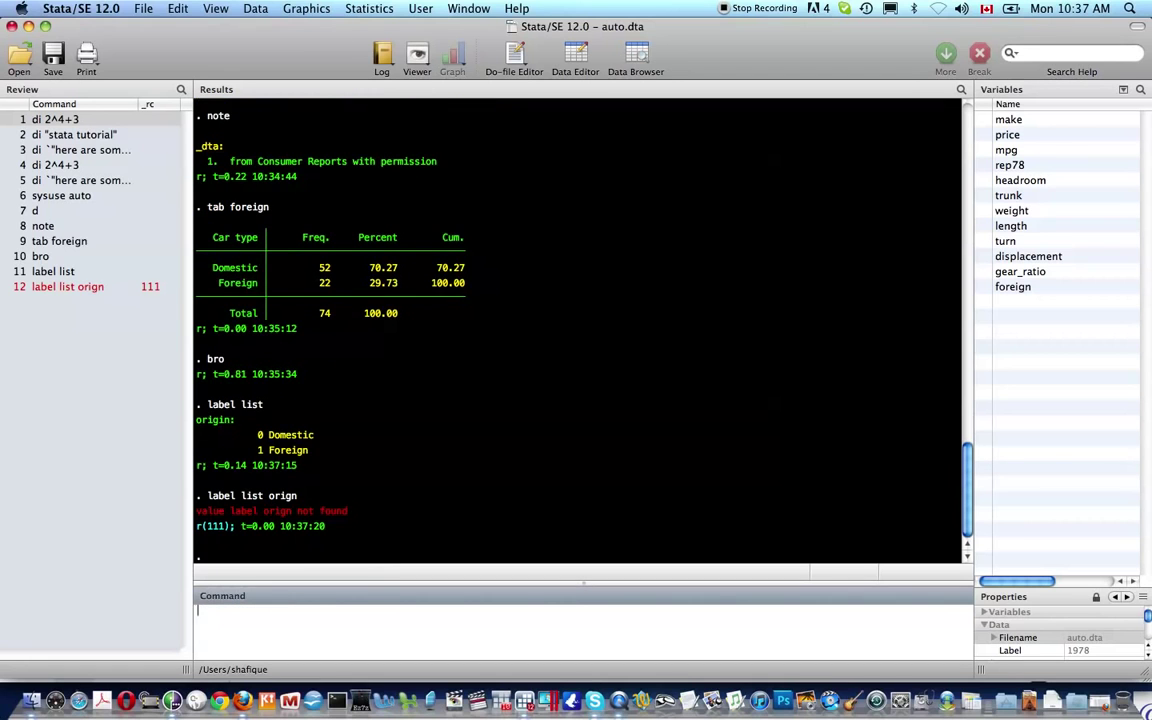
key(Up)
text(i)
key(Return)
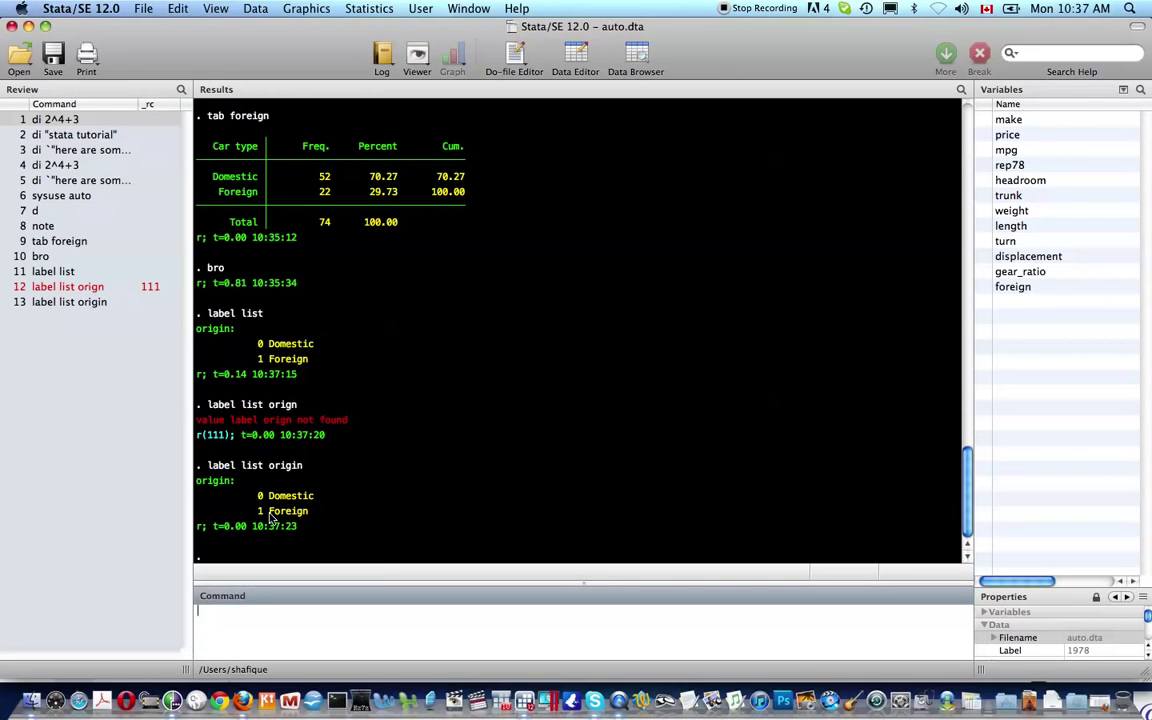
Describe the dataset again, and generate a variable gallons filled with missing values (.).
text(d)
key(Return)
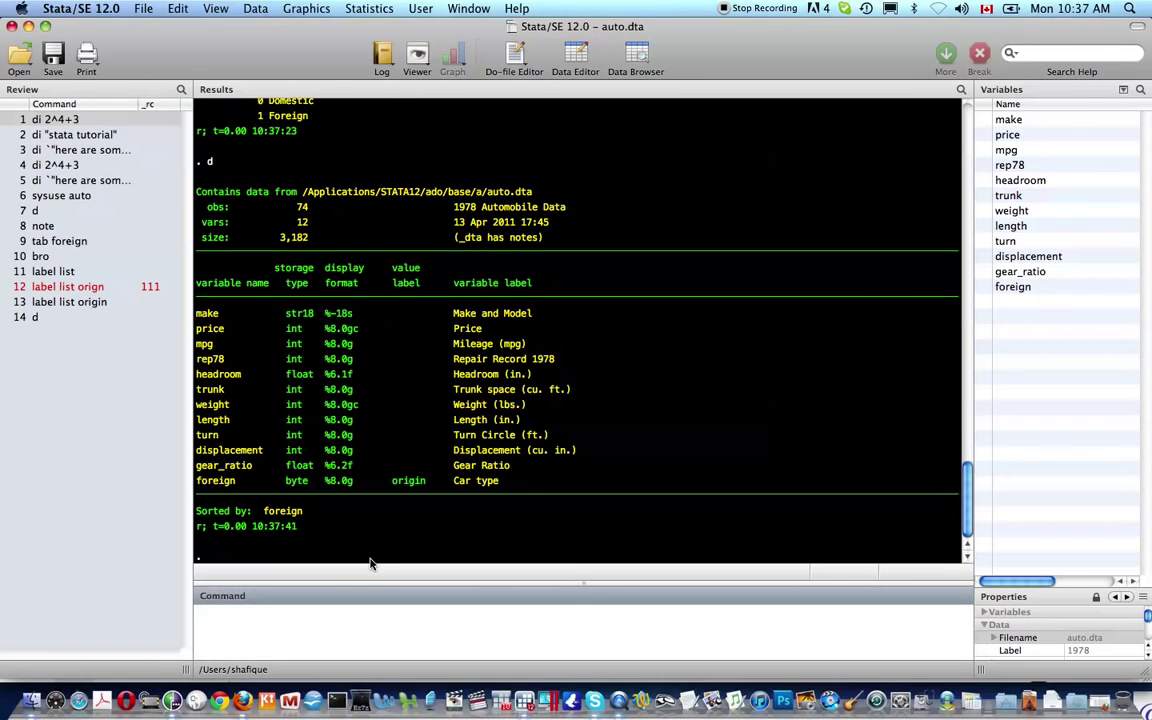
text(gen gallons = 5)
key(BackSpace)
text(.)
key(Return)
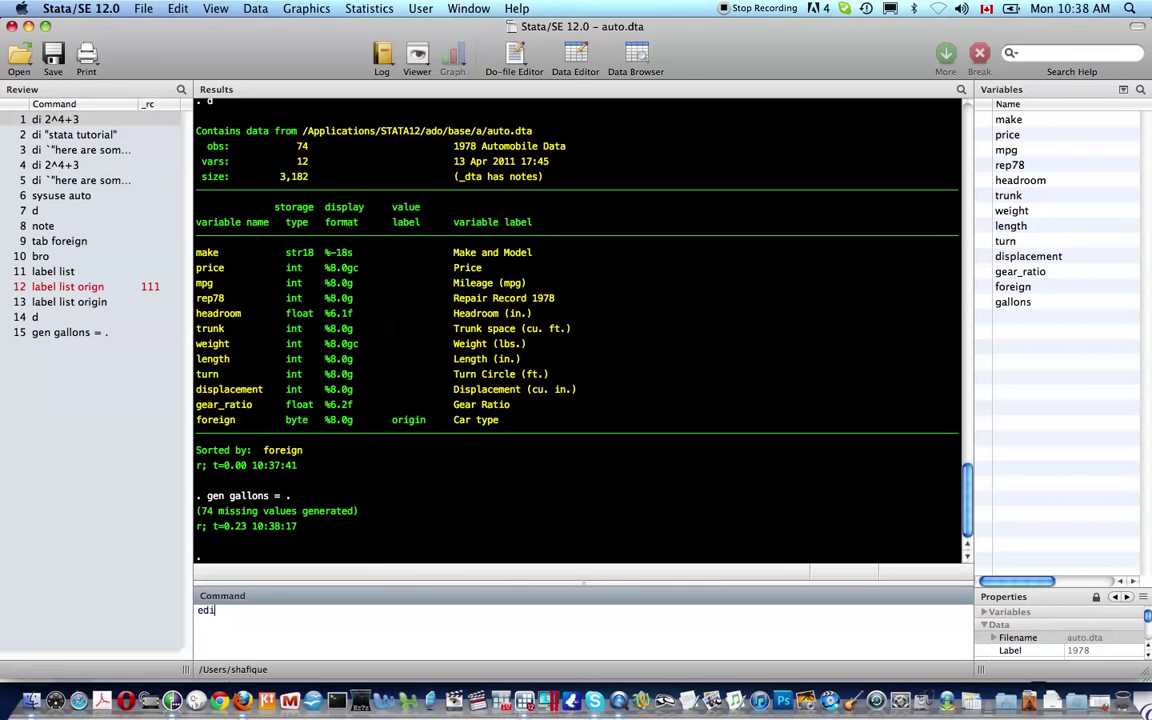
Open the dataset for editing and enter 5 for gallons in rows 1, 2 and 4.
key(super+8)
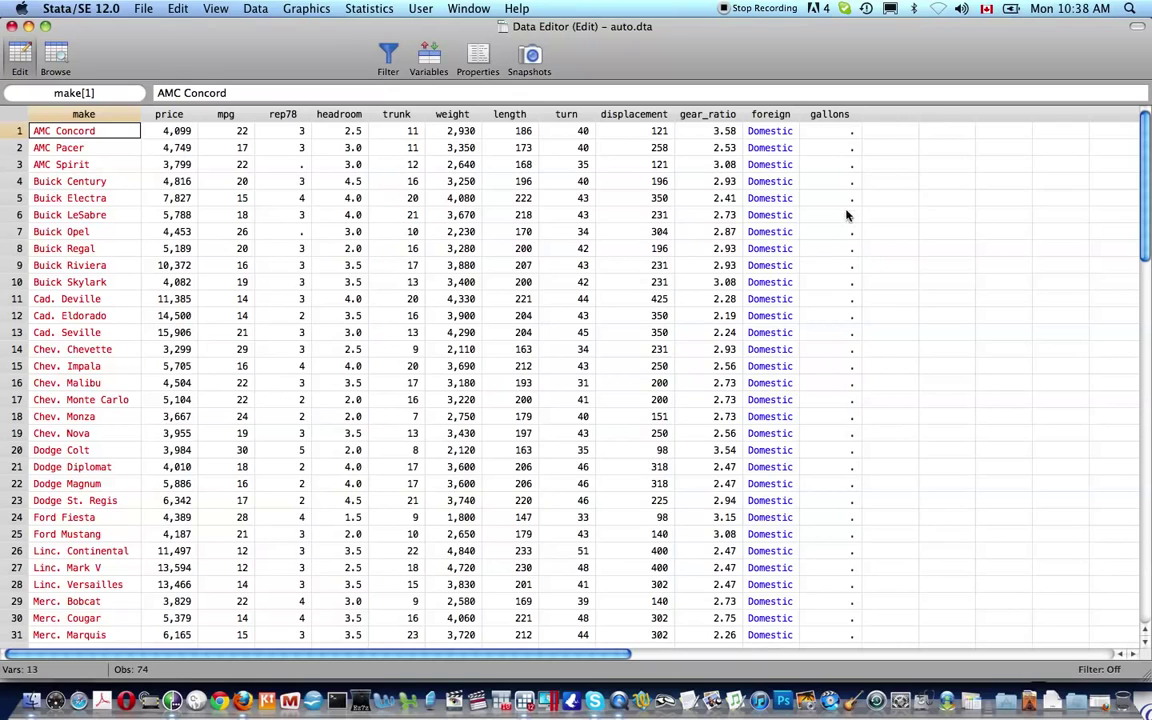
click(830, 131)
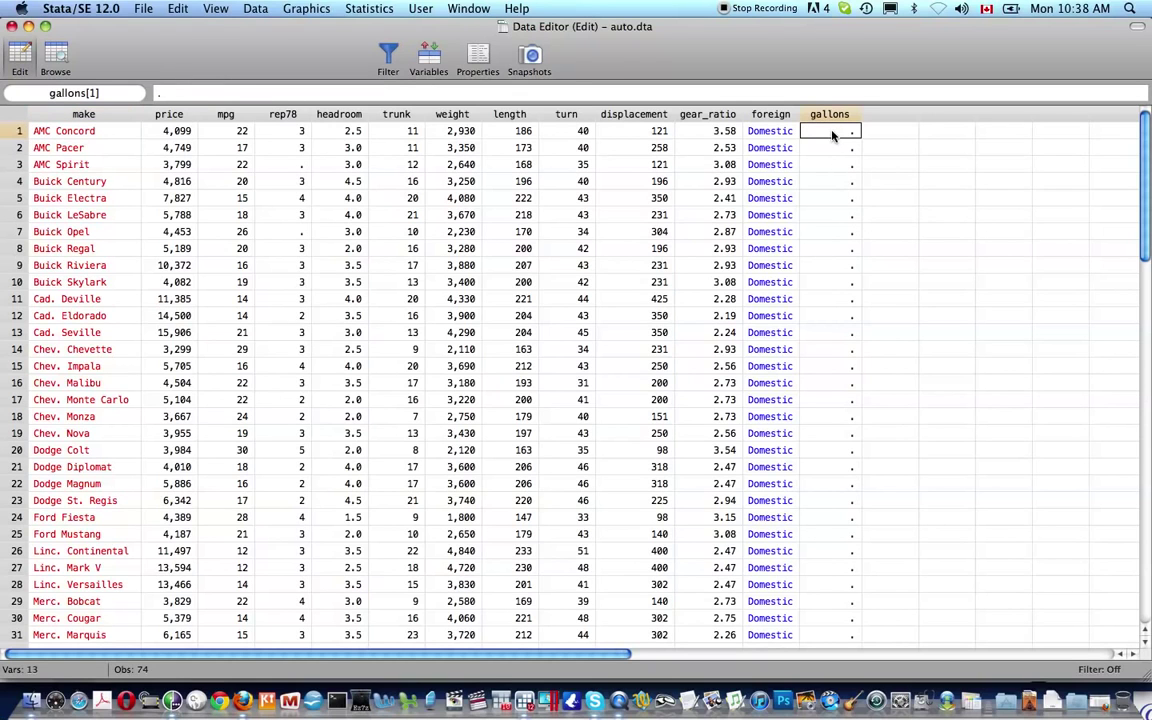
text(5)
key(Return)
text(5)
key(Return)
key(Return)
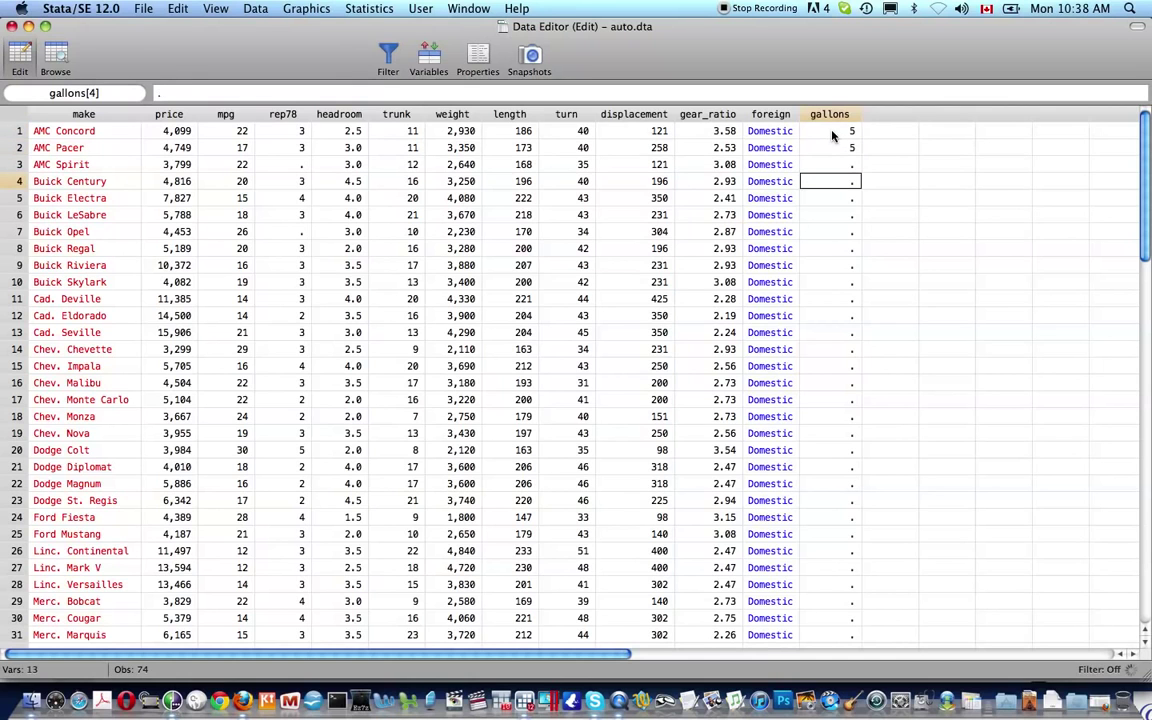
text(5)
key(Return)
Enter gallons values of 6 in rows 3 and 6, 8 in row 7, and 3 in row 8.
key(Up)
key(Up)
text(6)
key(Return)
key(Return)
key(Return)
text(6)
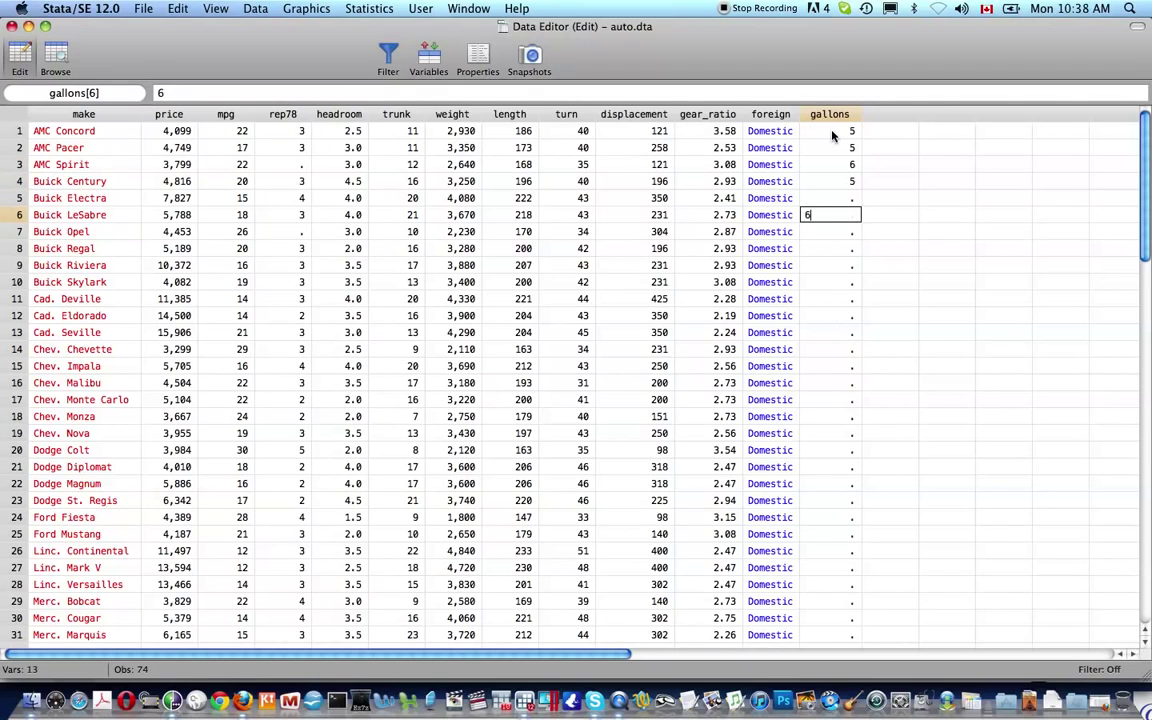
key(Return)
text(8)
key(Return)
text(3)
key(Return)
Close the data editor and review the replace commands logged for the gallons edits in the results.
scroll(832, 135, down, 18)
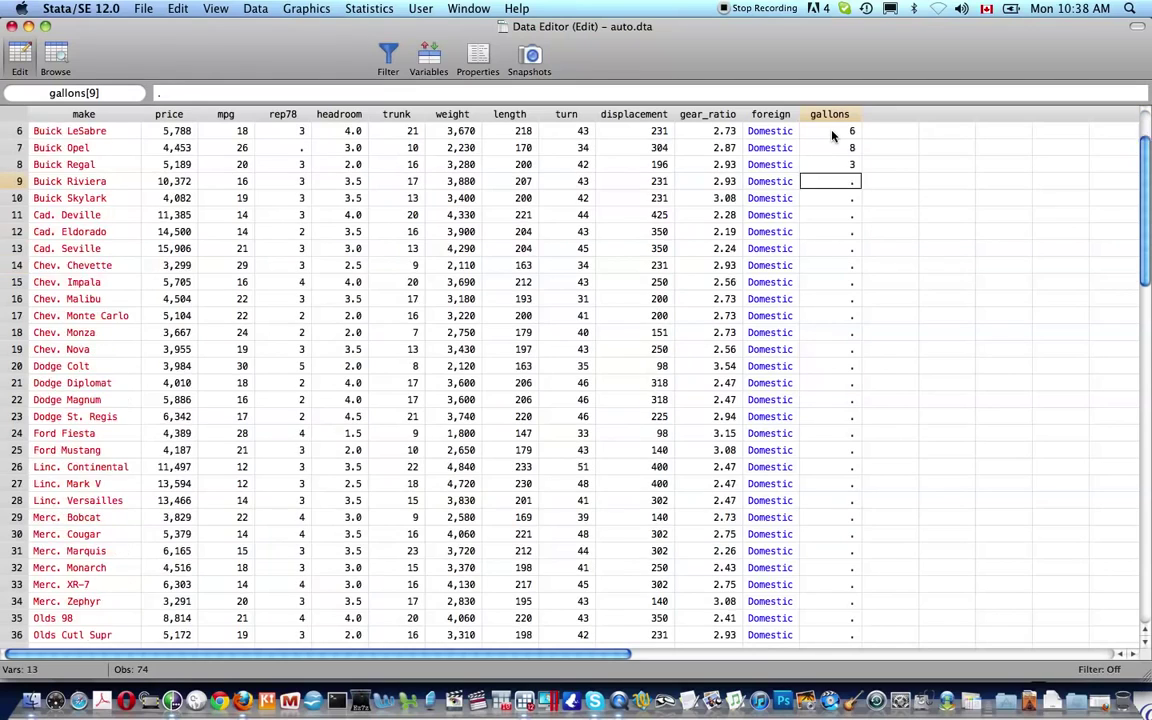
scroll(832, 135, up, 8)
scroll(832, 135, up, 10)
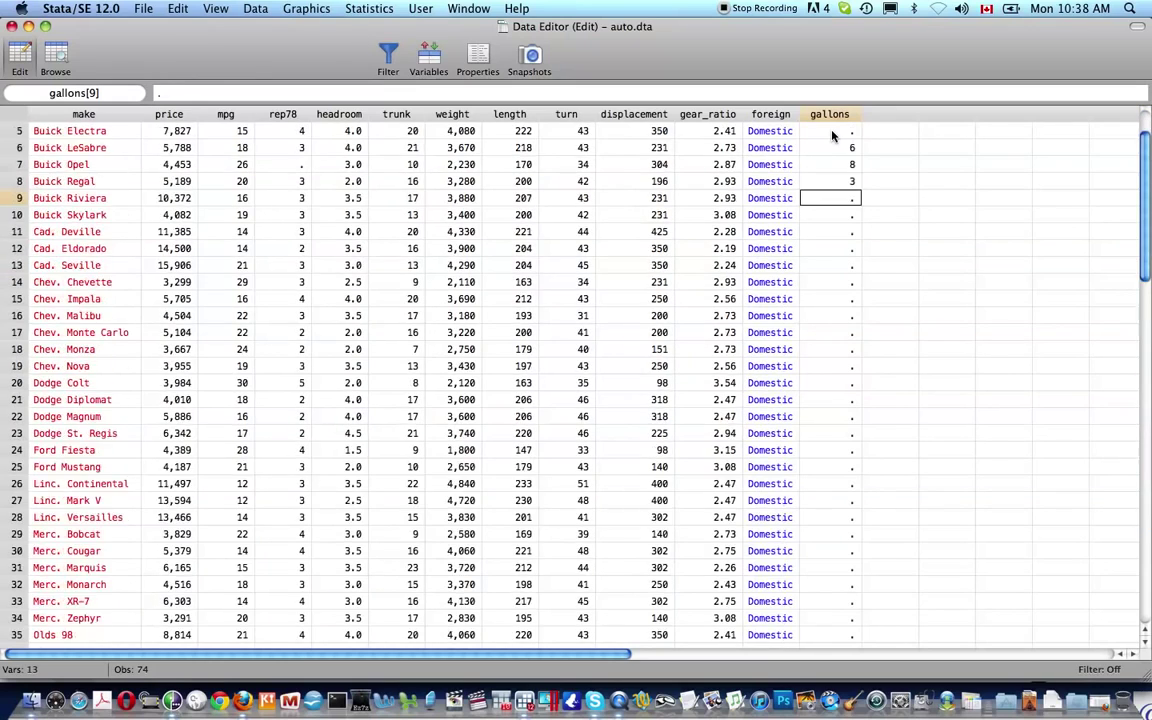
key(super+w)
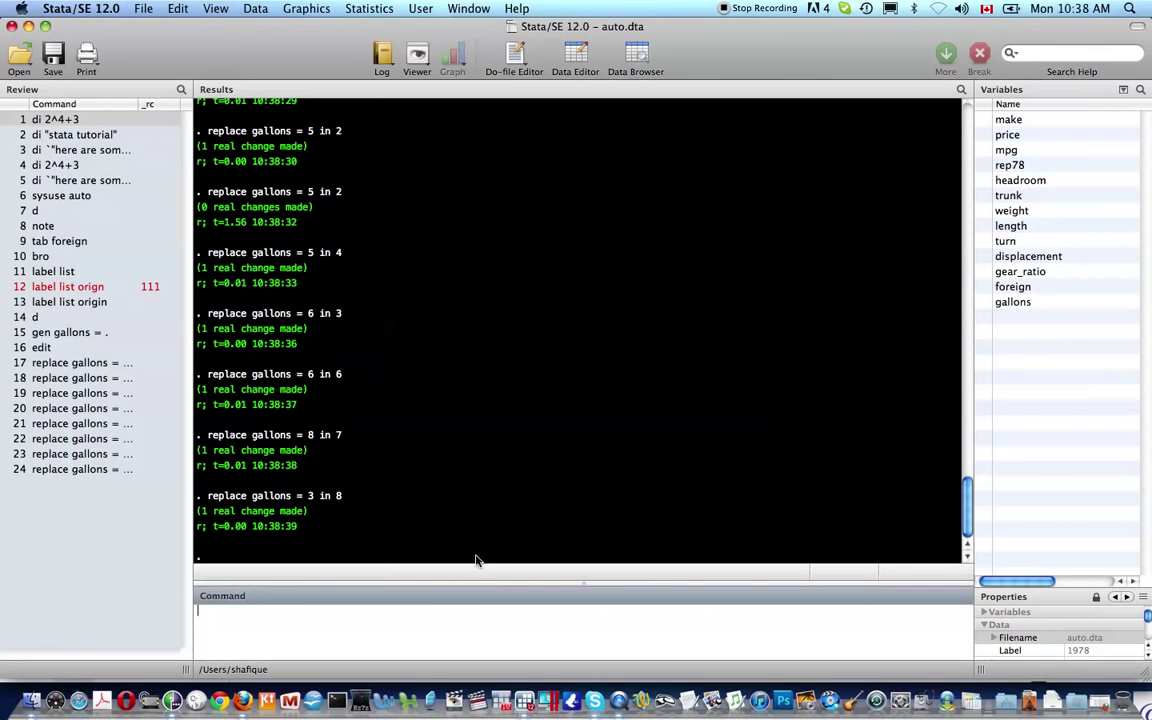
scroll(321, 457, up, 1)
scroll(321, 457, up, 5)
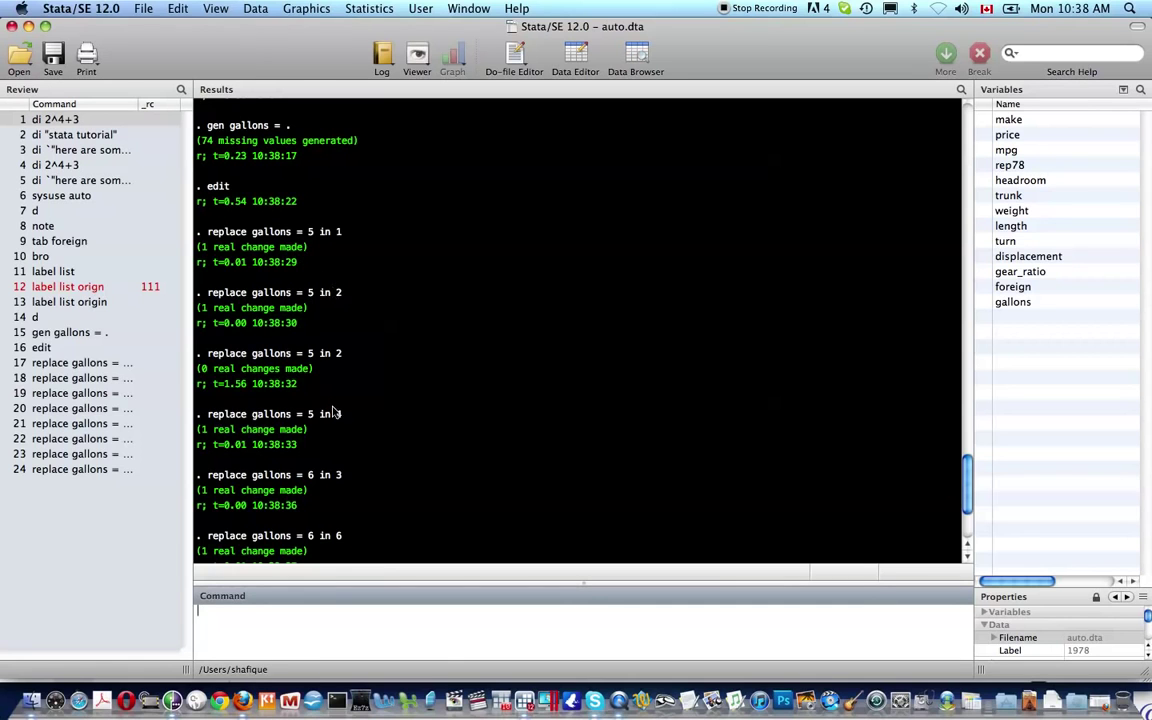
Replace gallons with 5 for every observation in the dataset.
scroll(334, 432, down, 4)
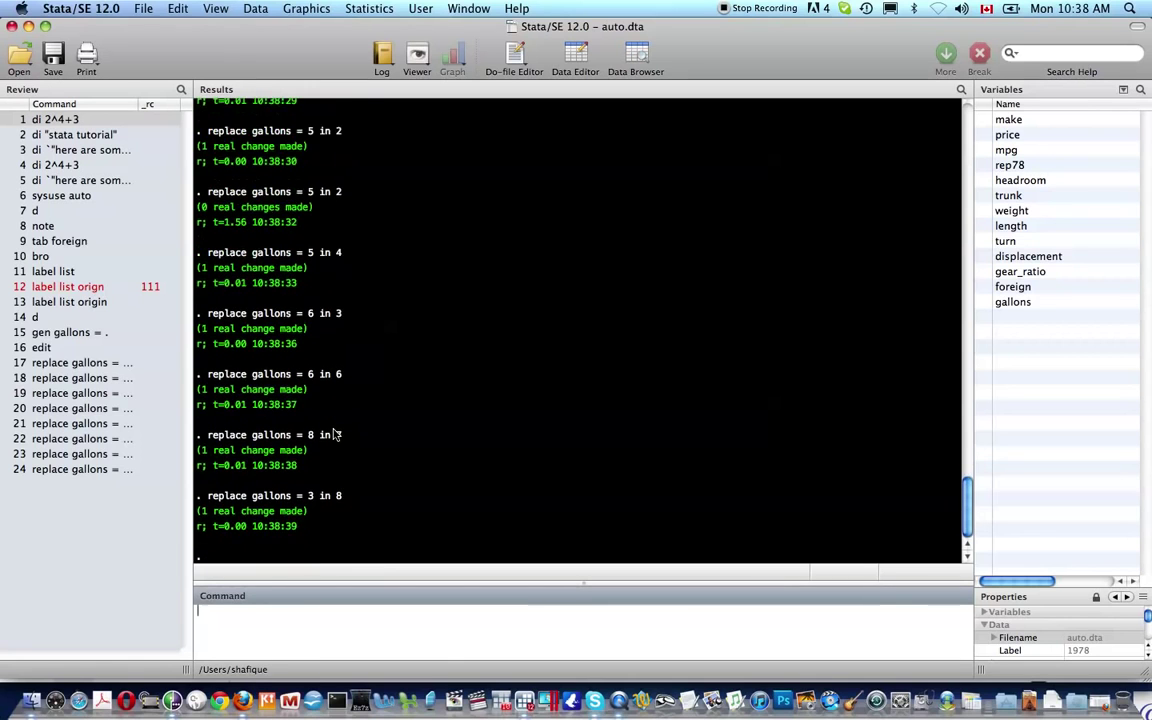
text(replace )
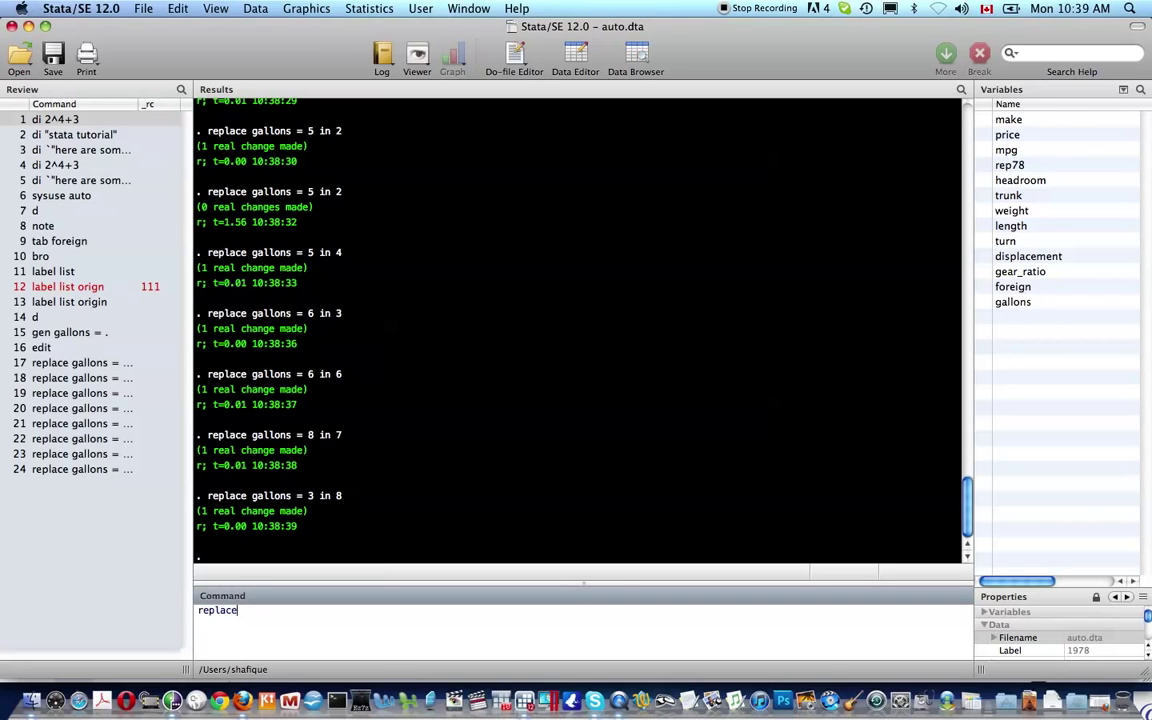
text(gallons = 5)
key(Return)
Browse the dataset, check the gallons column from the first to the last observation, and close the data browser.
text(bro)
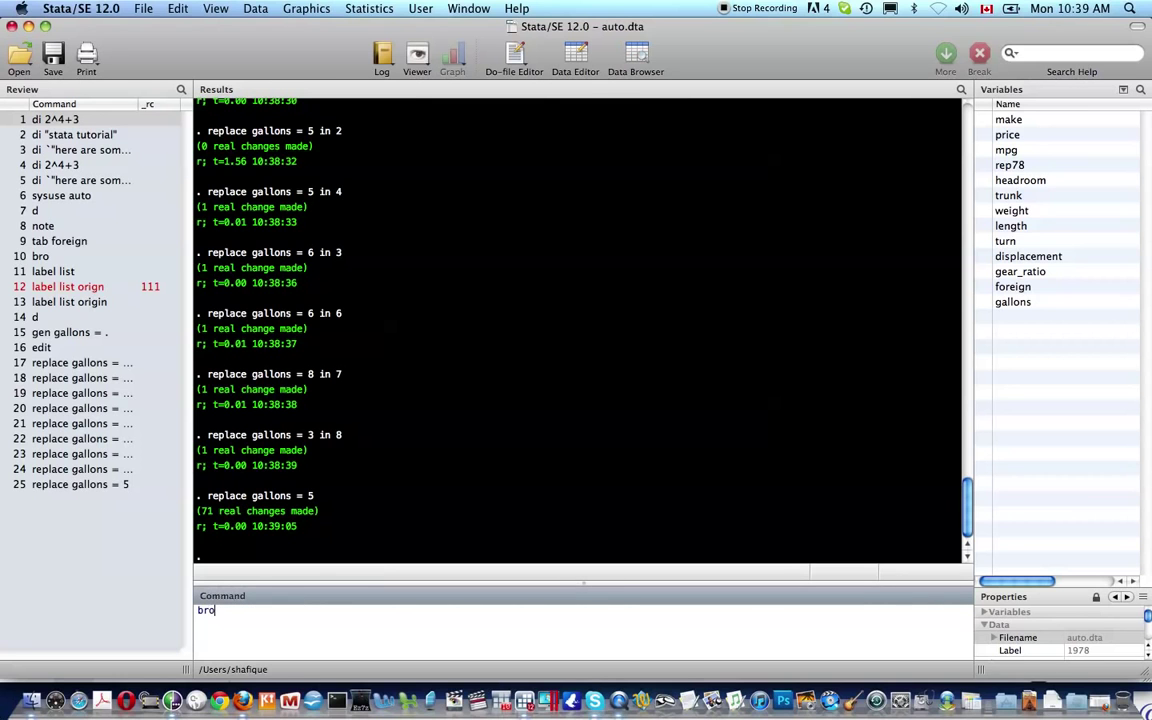
key(Return)
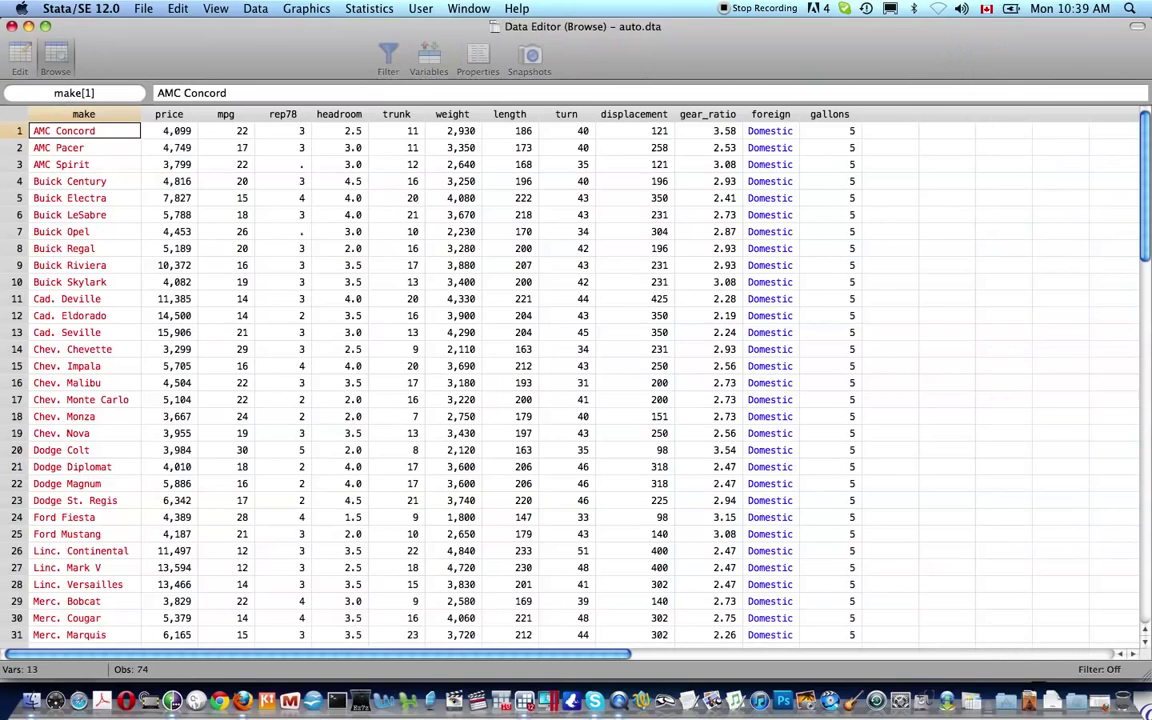
scroll(813, 209, down, 1)
scroll(813, 209, down, 20)
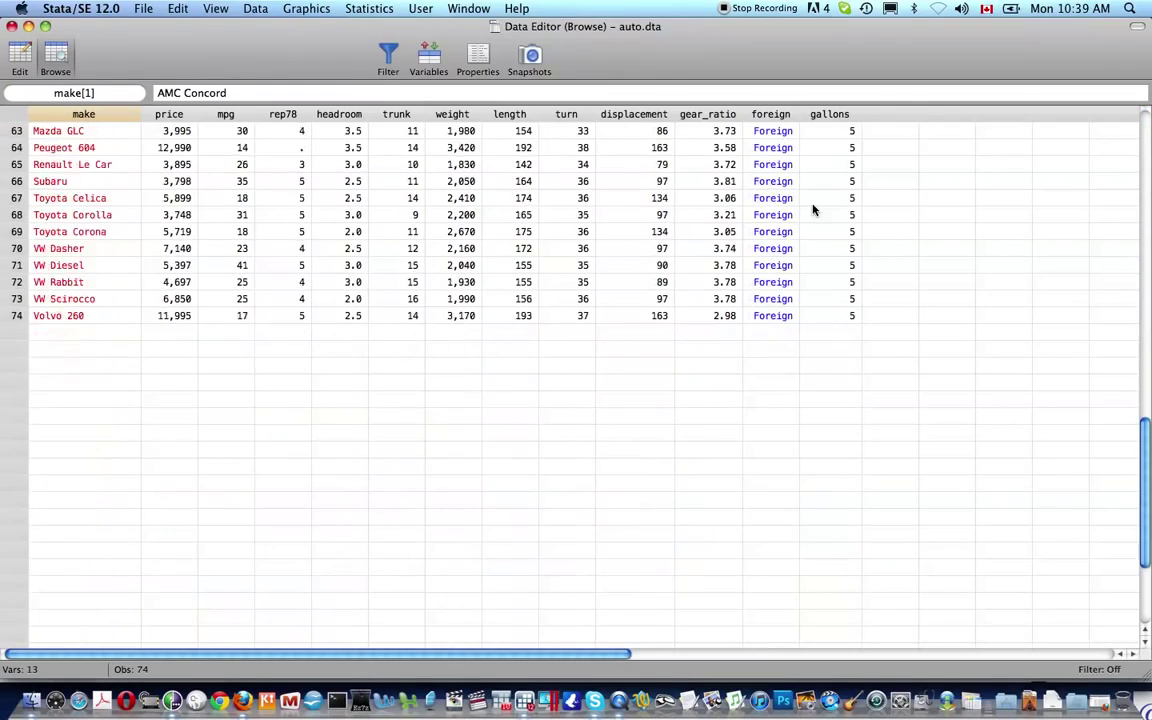
scroll(813, 209, up, 20)
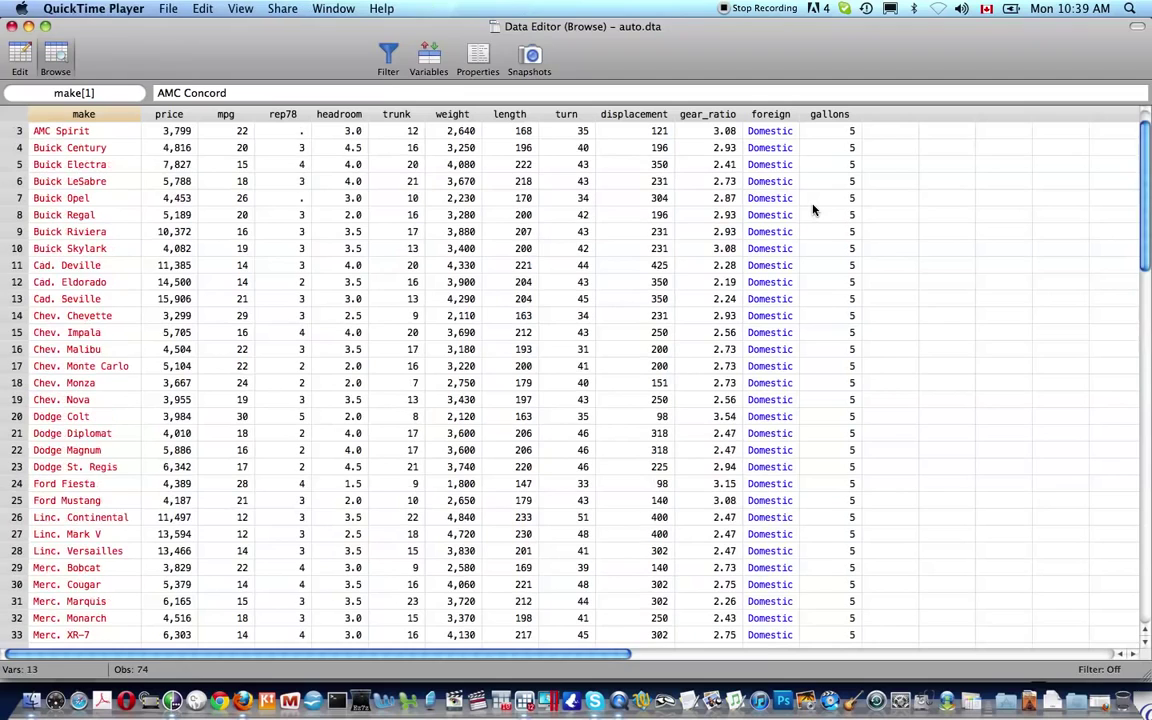
scroll(813, 209, up, 1)
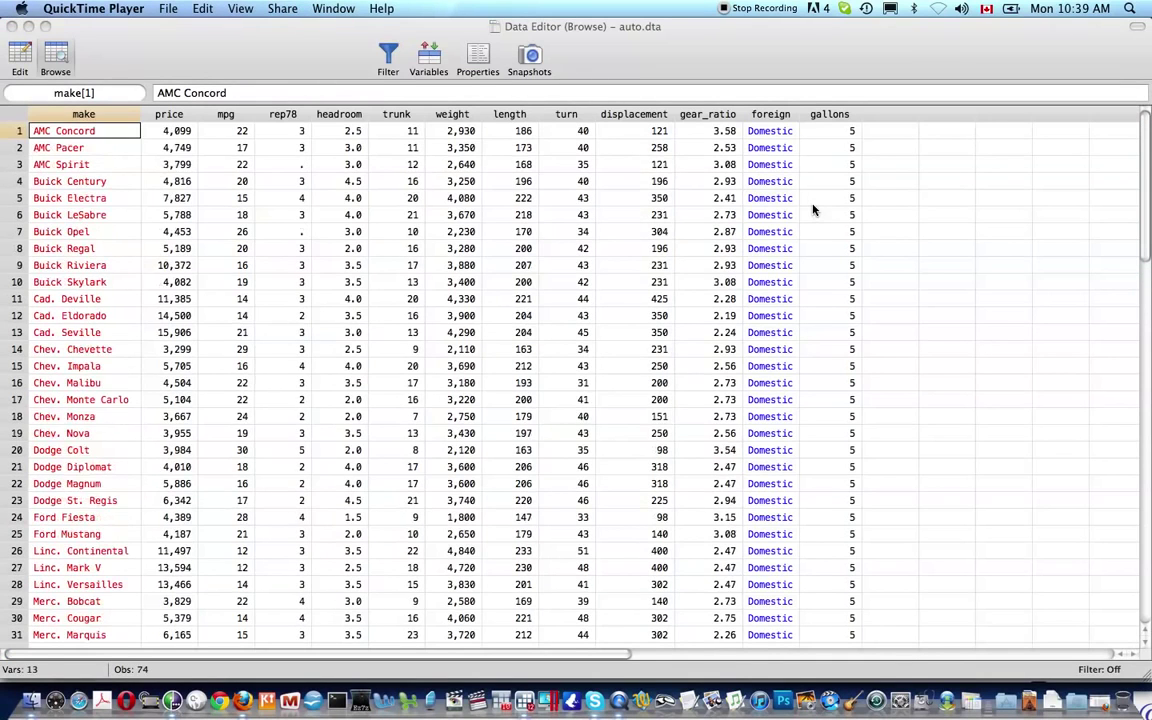
scroll(813, 209, right, 2)
scroll(813, 209, left, 2)
click(745, 30)
key(super+w)
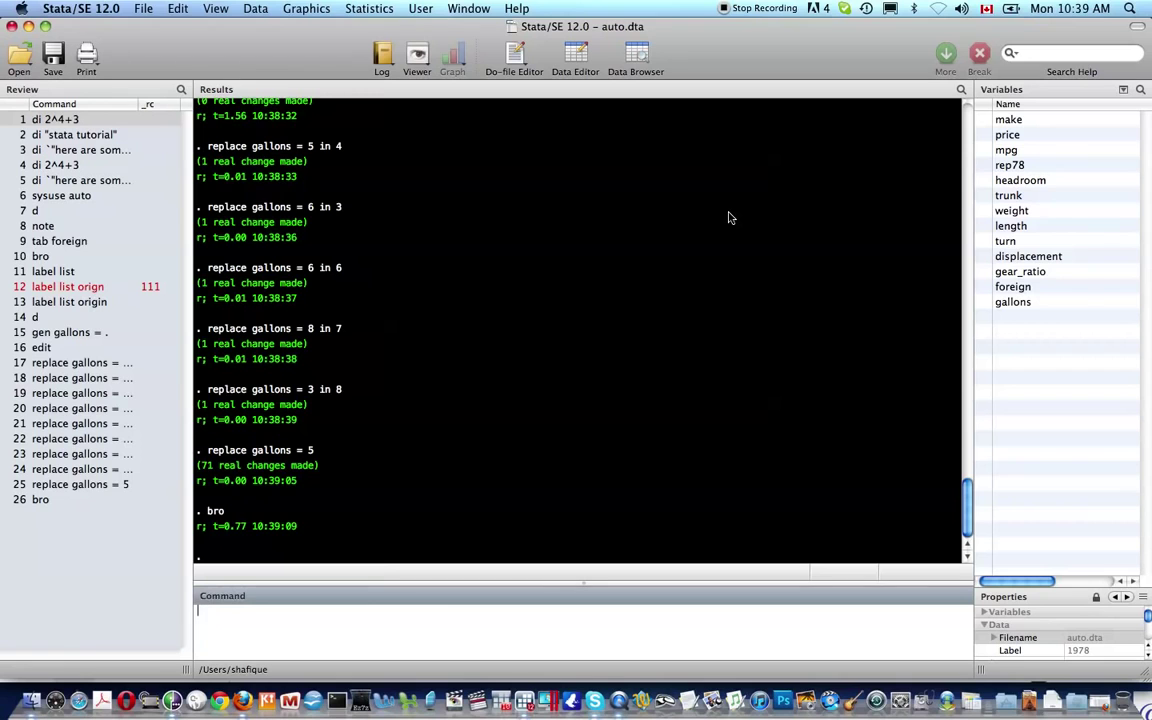
Label the variable gallons "Gallons of gasoline available for use", enclosing the text in compound quotes.
text(label var)
text( gallons "")
text(`)
key(End)
text(')
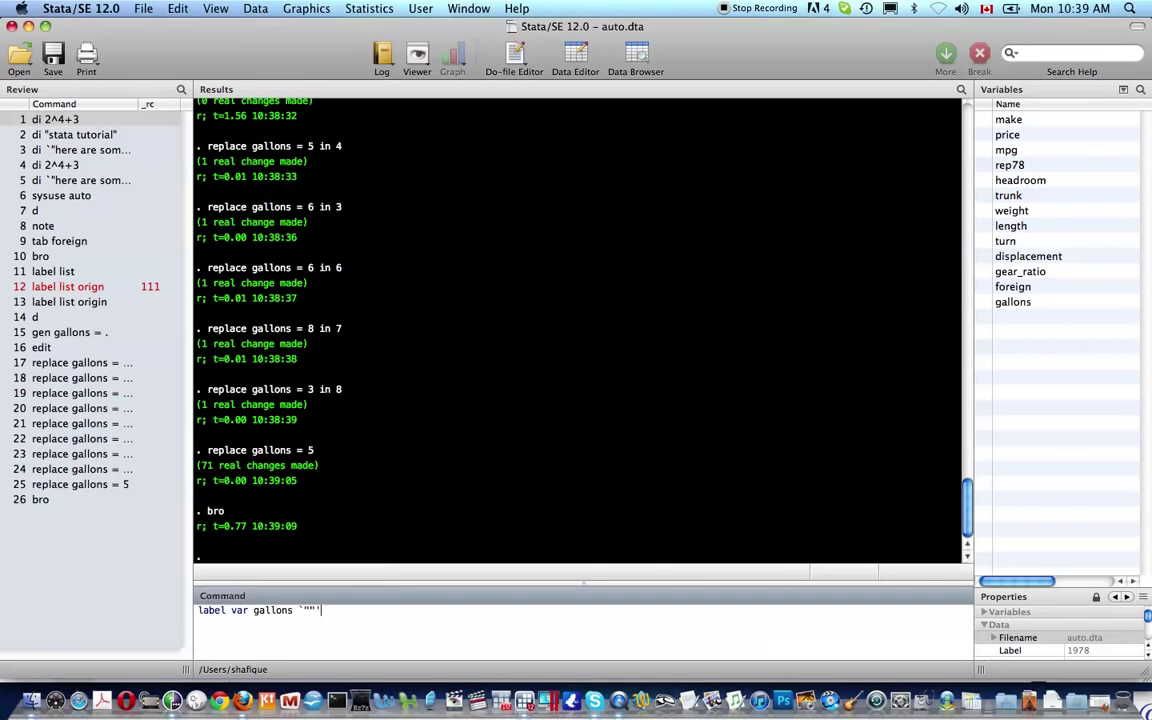
text(Gallons of gasoline)
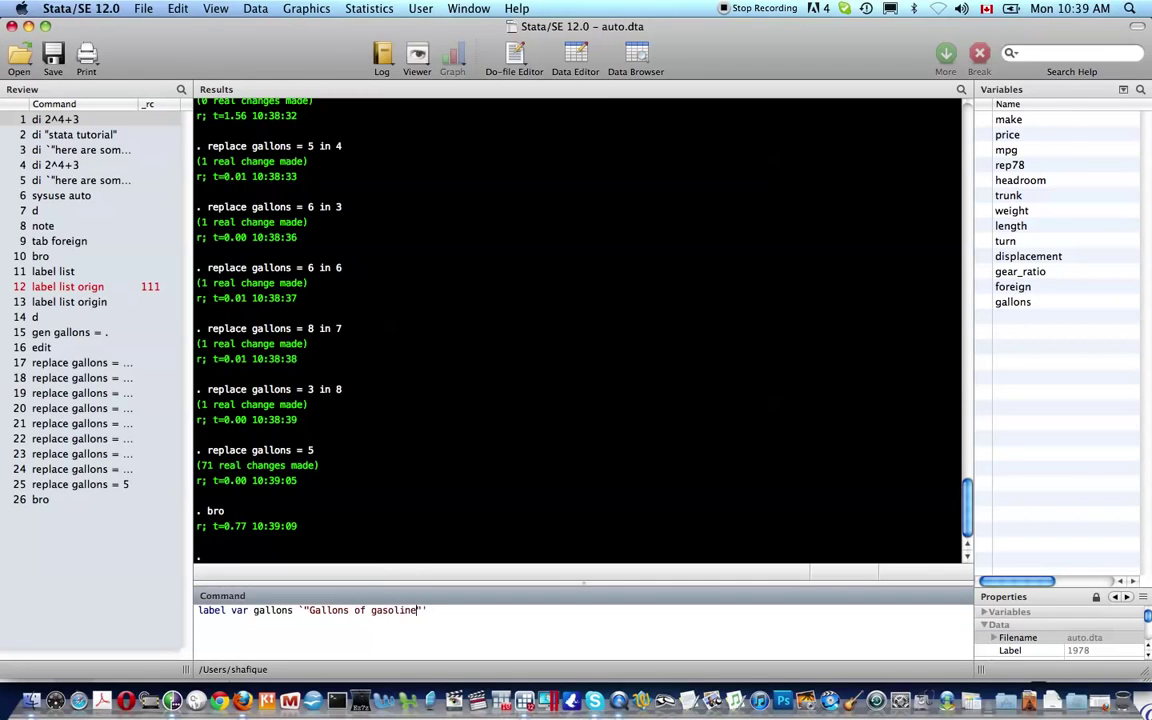
text( available for consumptio)
key(BackSpace)
key(BackSpace)
key(BackSpace)
key(BackSpace)
key(BackSpace)
key(BackSpace)
key(BackSpace)
key(BackSpace)
key(BackSpace)
key(BackSpace)
text(use)
key(Return)
Describe the dataset to check the variable label of gallons.
text(d)
key(Return)
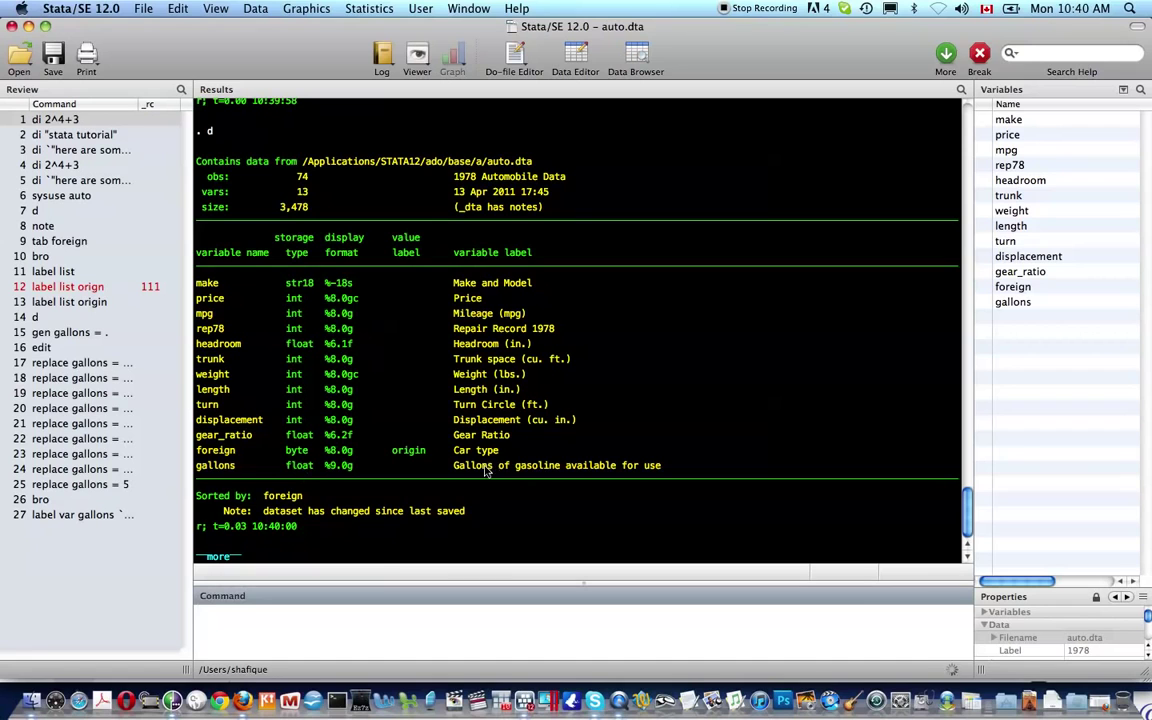
key(space)
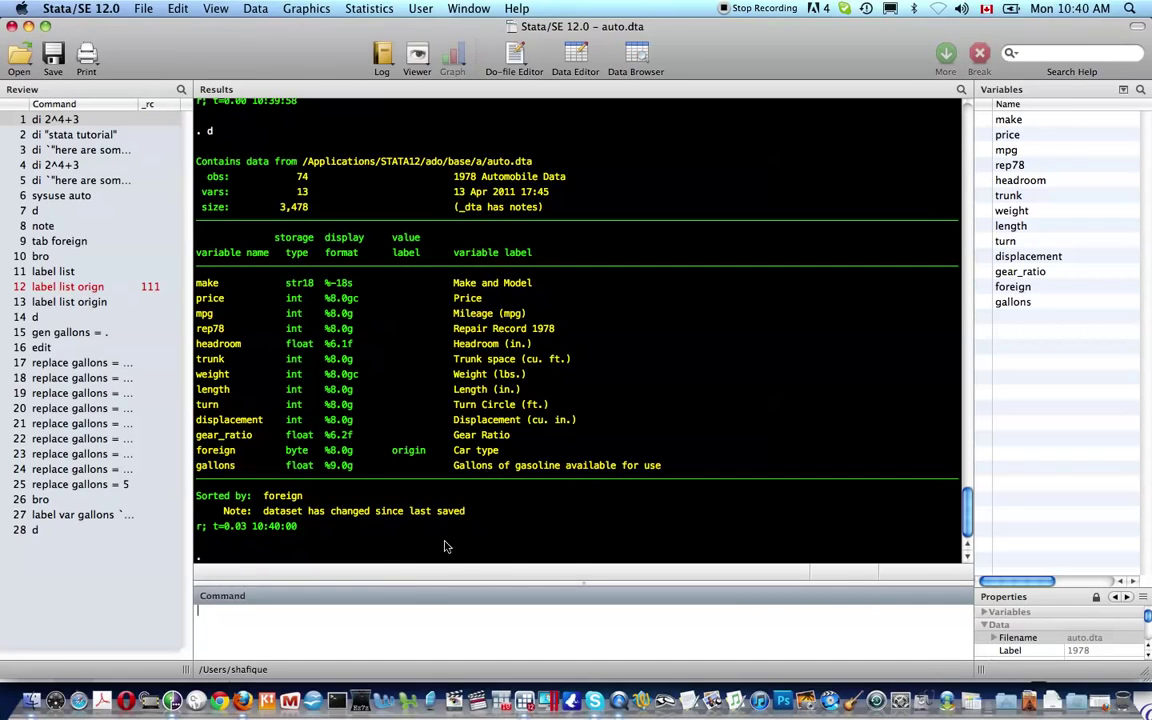
Generate a variable distance equal to mpg * gallo, abbreviating the gallons variable name.
text(gen distance = mpg&gallon)
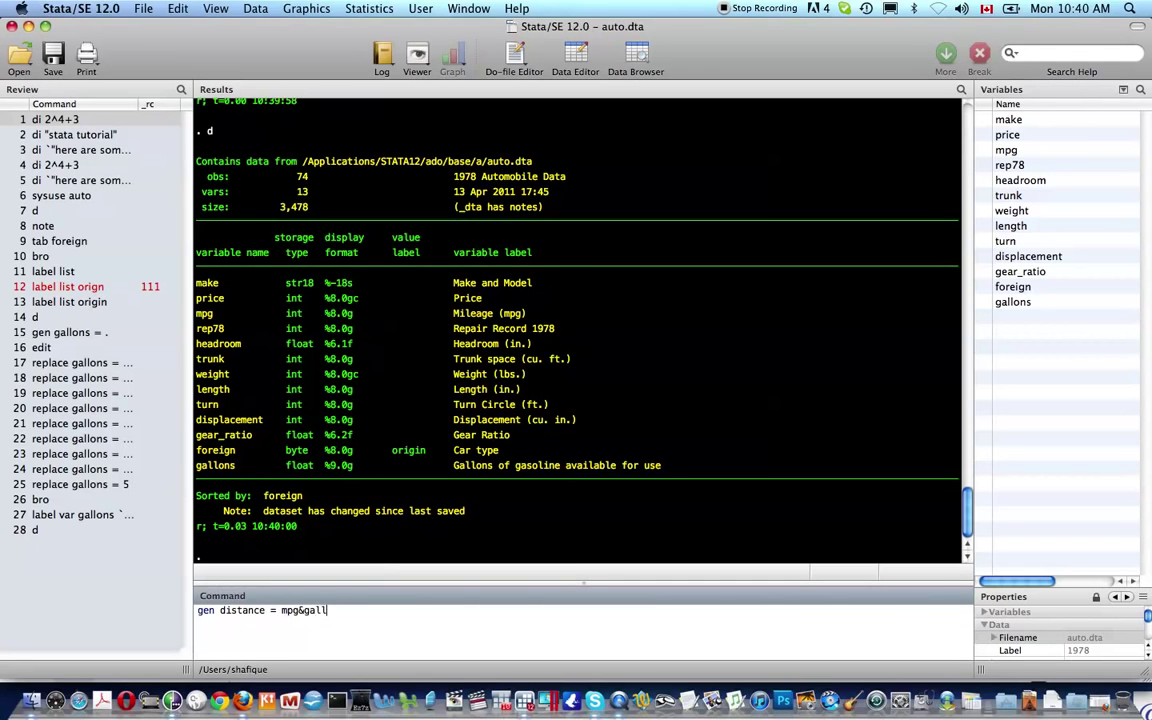
key(BackSpace)
key(BackSpace)
key(BackSpace)
key(BackSpace)
key(BackSpace)
key(BackSpace)
key(BackSpace)
text(* gall)
key(Return)
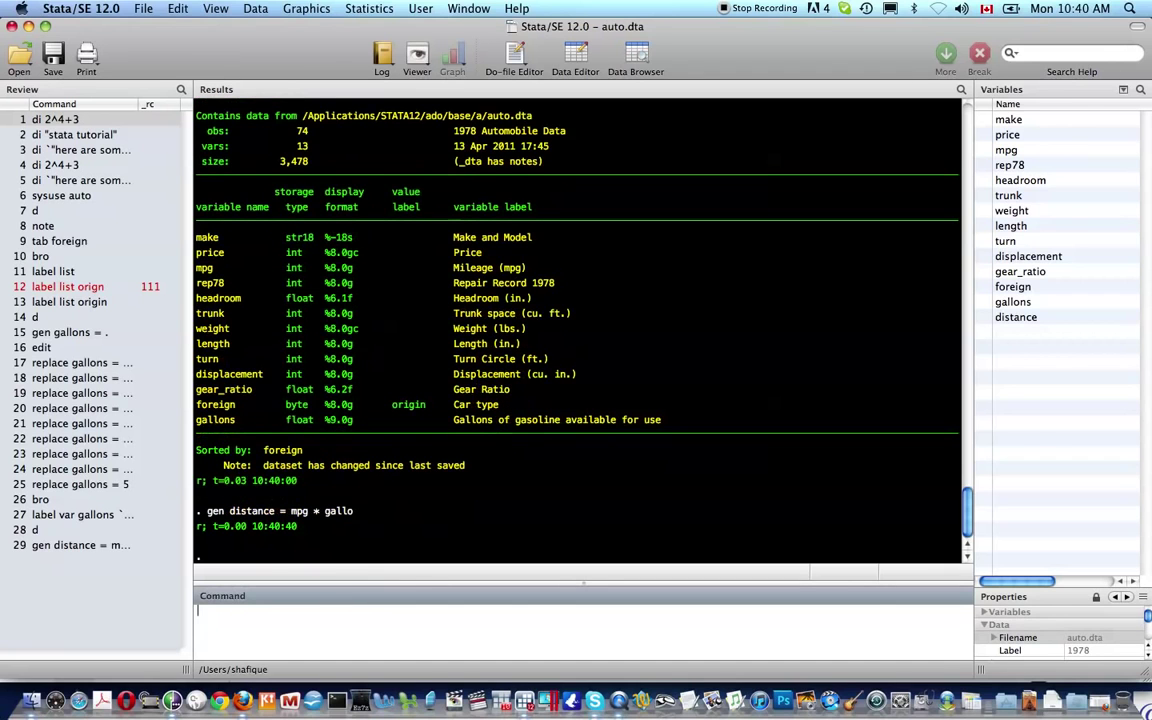
Label the variable dist with the compound-quoted text `"avg distance you can travel on "gallons""'.
text(label var)
text( dist)
text( `")
text(distance ga)
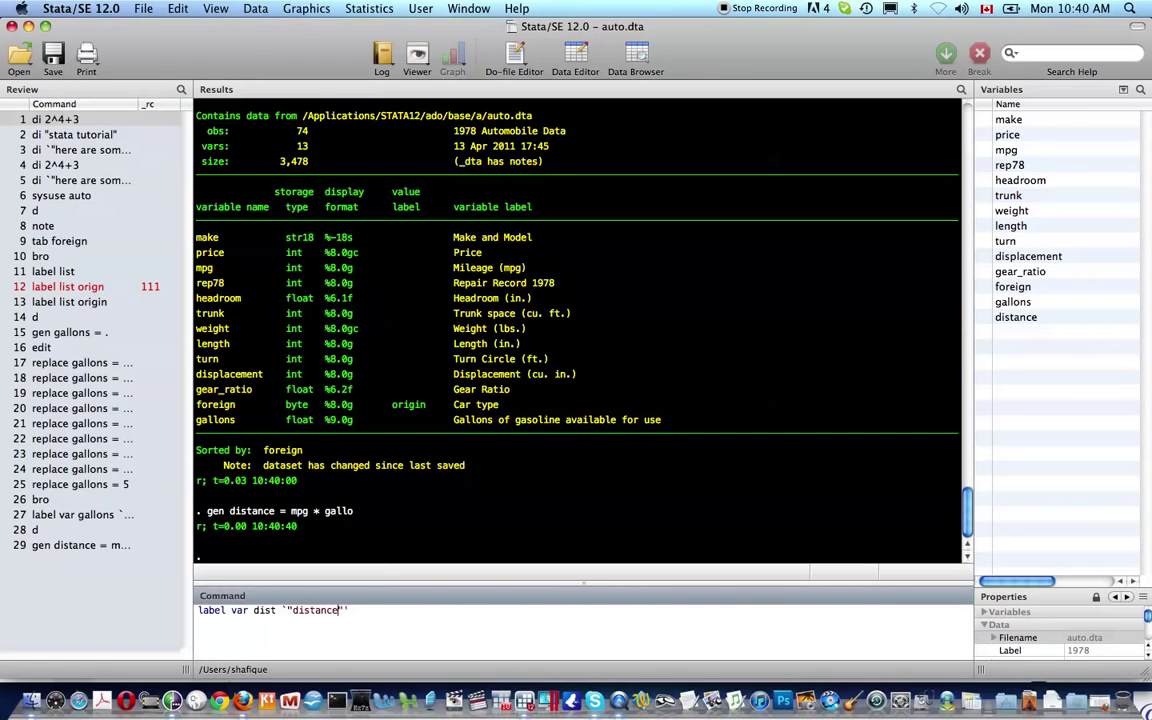
key(BackSpace)
key(BackSpace)
text(yds)
key(BackSpace)
key(BackSpace)
key(BackSpace)
key(BackSpace)
key(BackSpace)
key(BackSpace)
key(BackSpace)
key(BackSpace)
key(BackSpace)
key(BackSpace)
key(BackSpace)
key(BackSpace)
text(ave)
text( distance you)
text( can travel on)
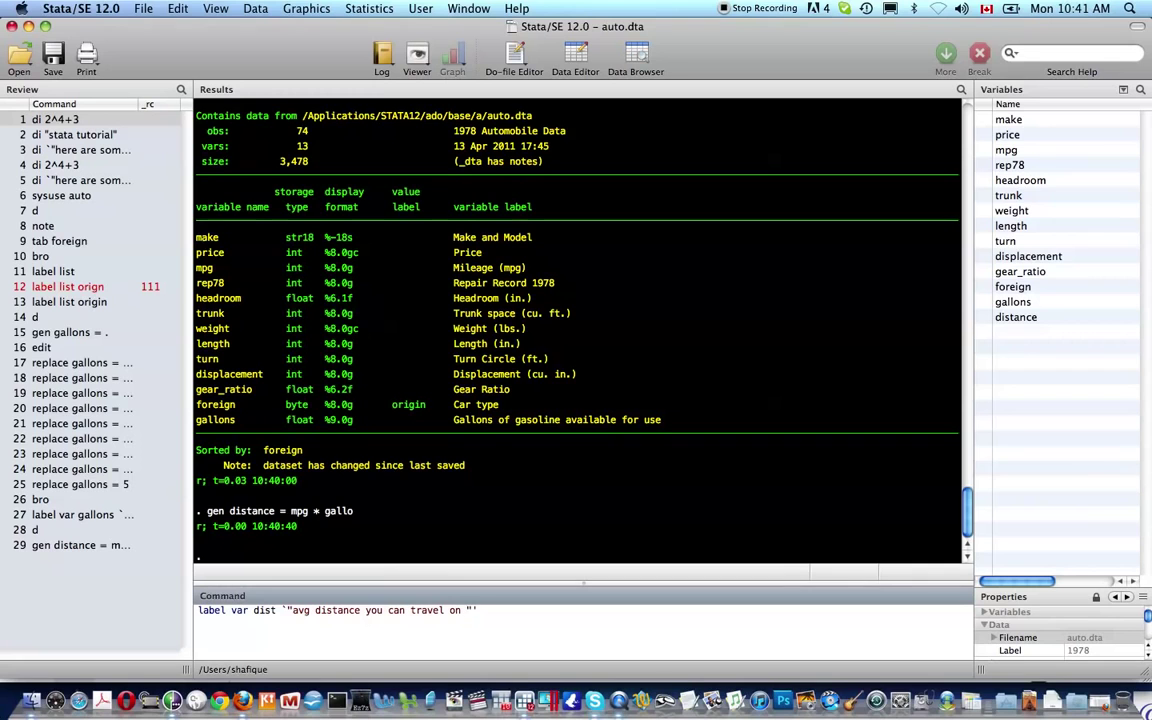
text(""gallons)
key(Return)
Describe the dataset to check the distance label, then browse the distance values and close the data browser.
text(d)
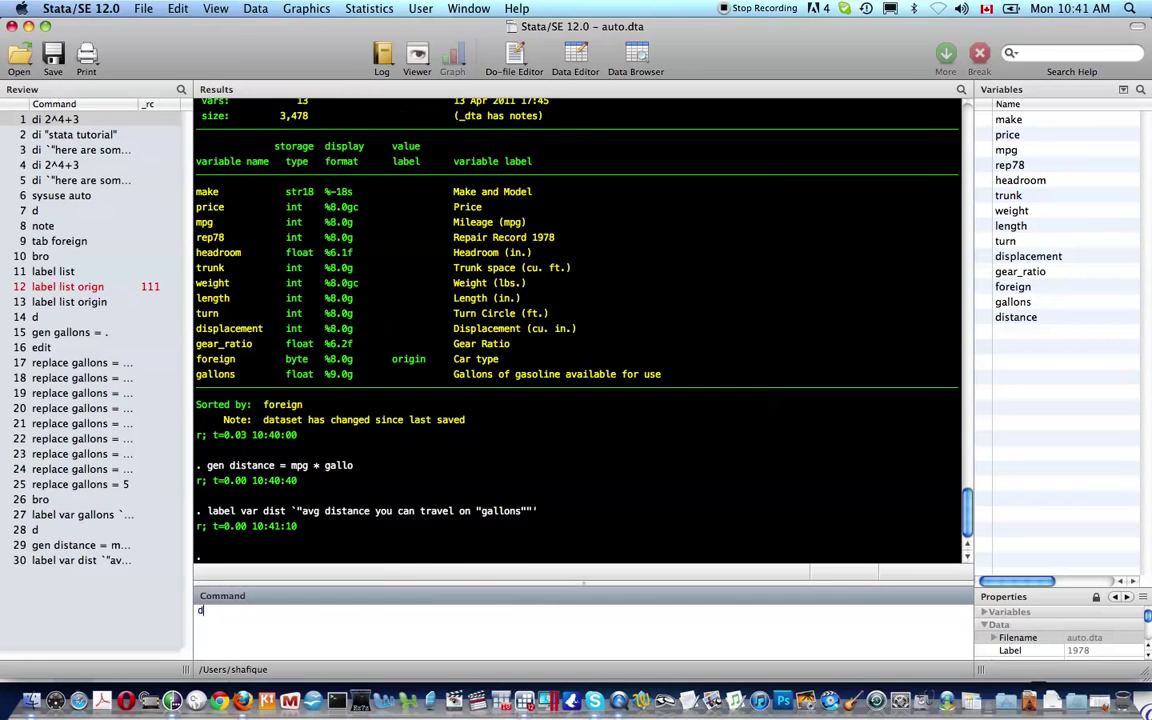
key(Return)
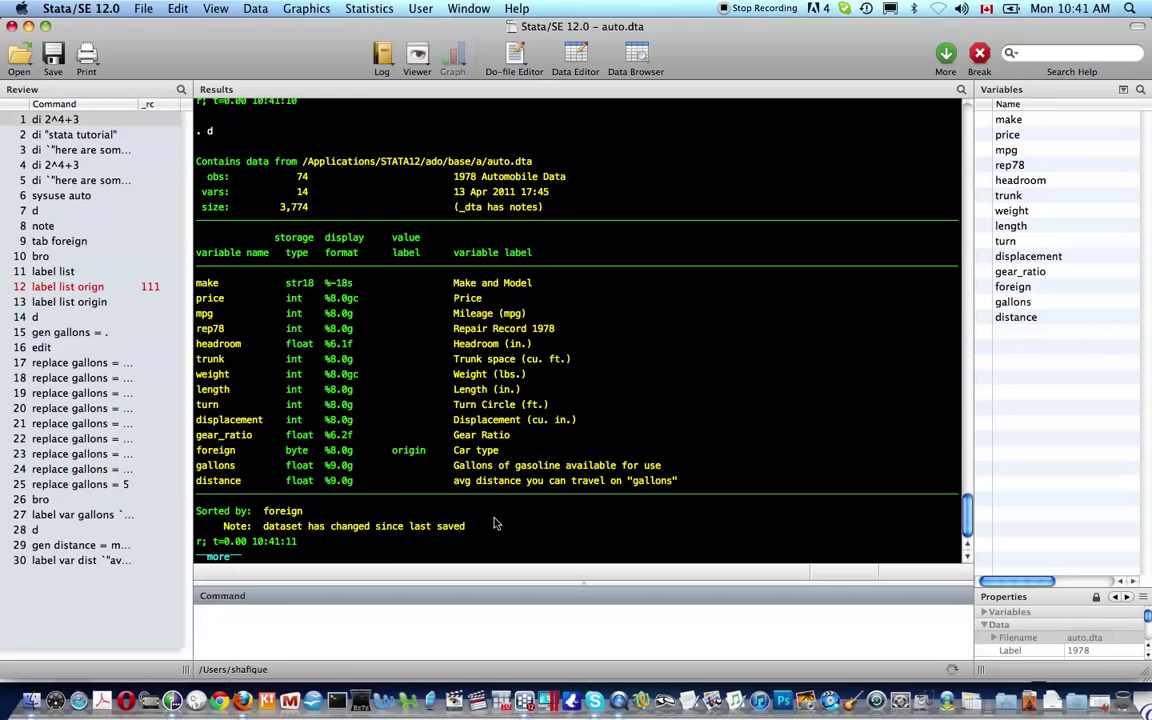
key(space)
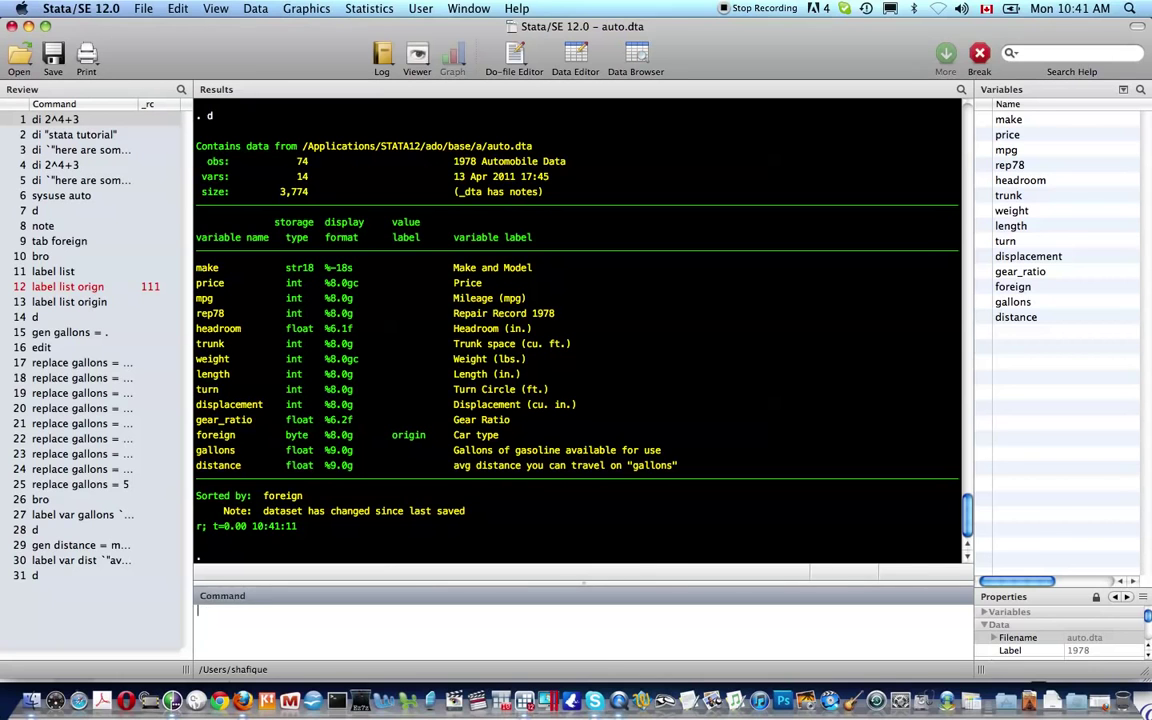
key(super+8)
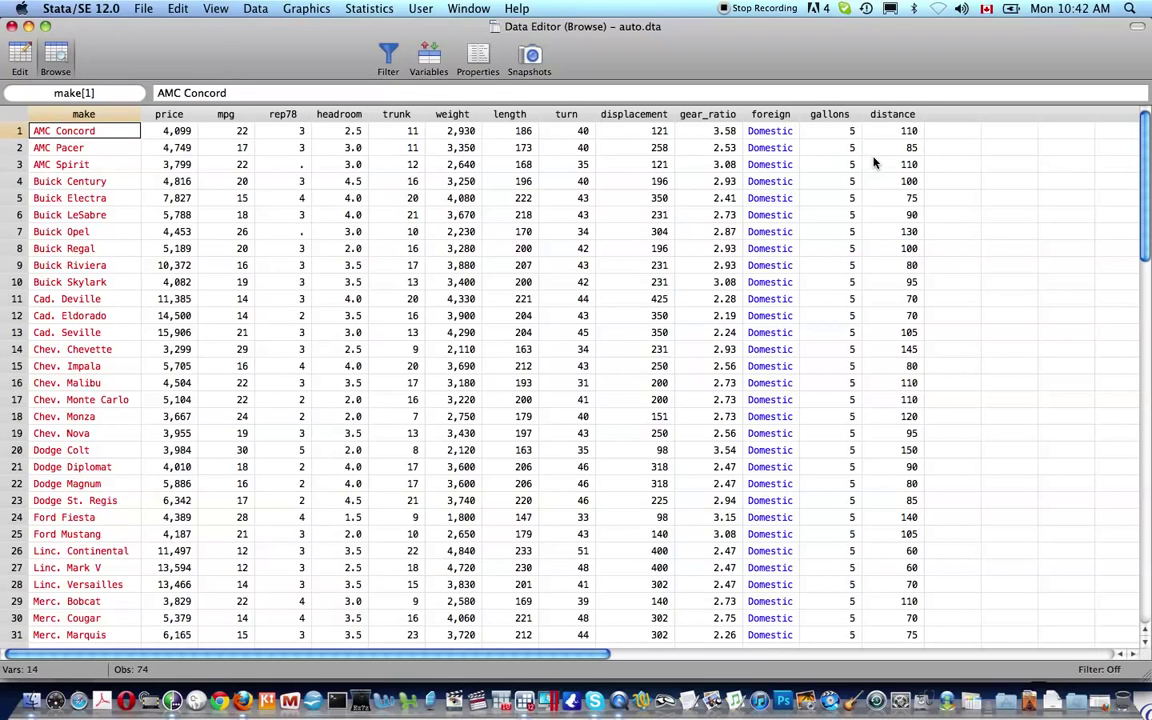
key(super+w)
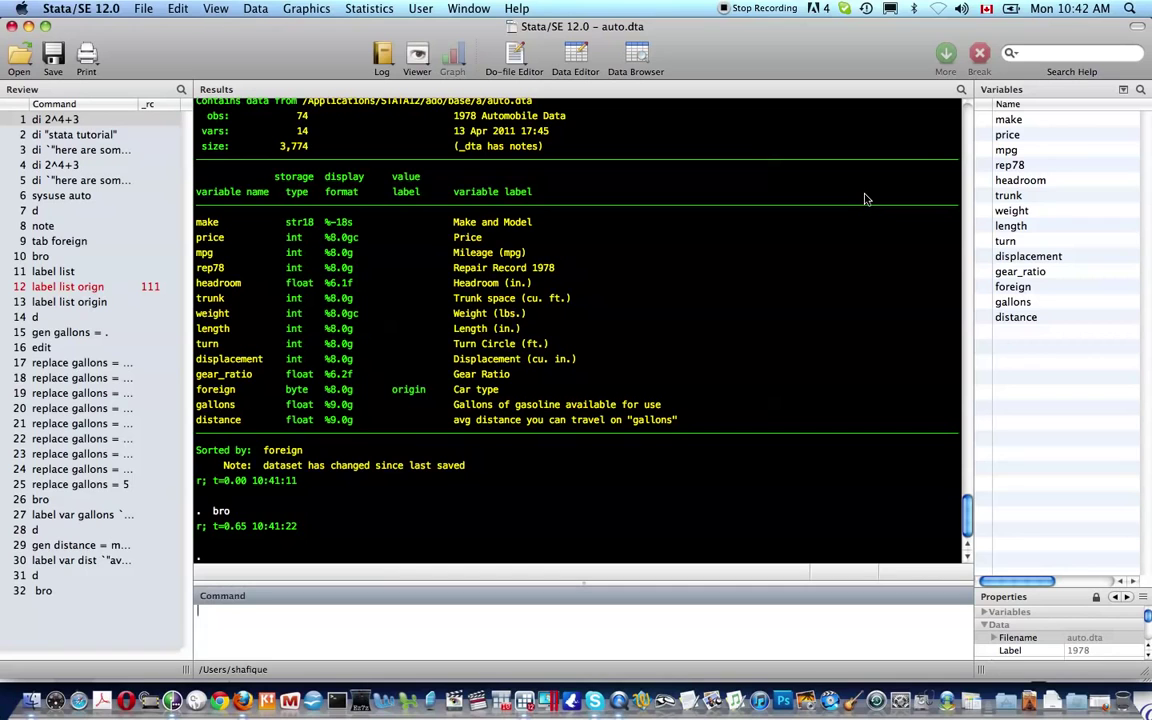
Summarize distance and count the observations in the dataset.
text(sum distance)
key(Return)
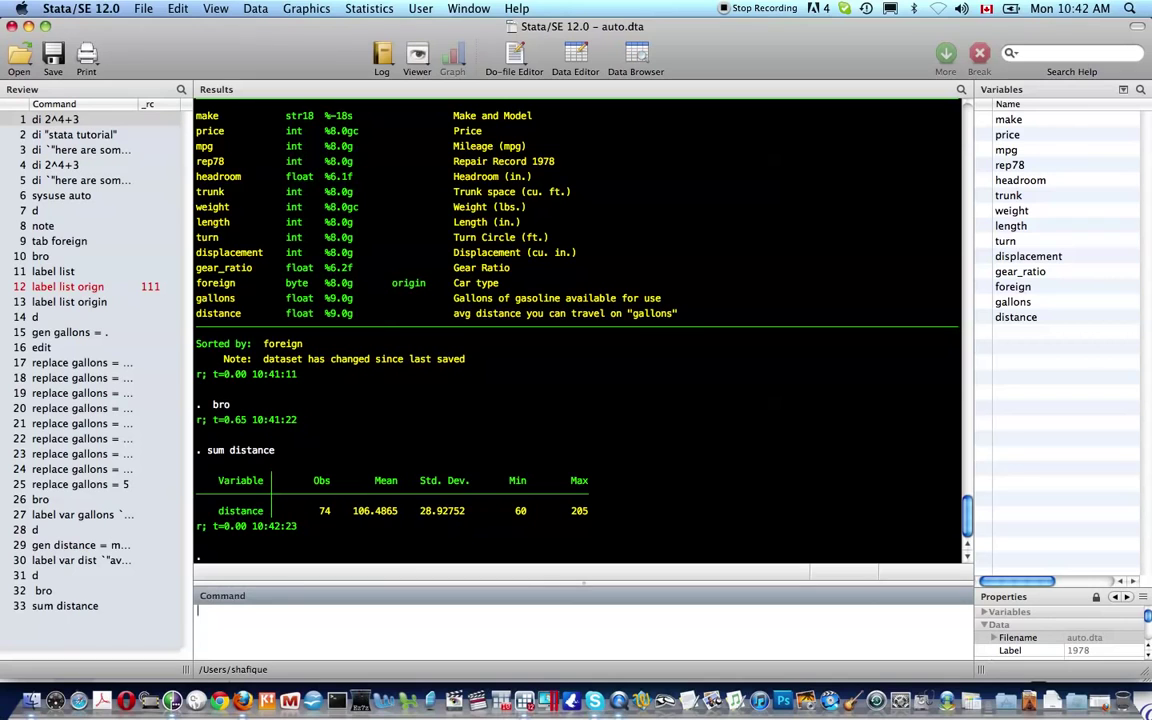
text(cd)
key(BackSpace)
key(BackSpace)
text(count)
key(Return)
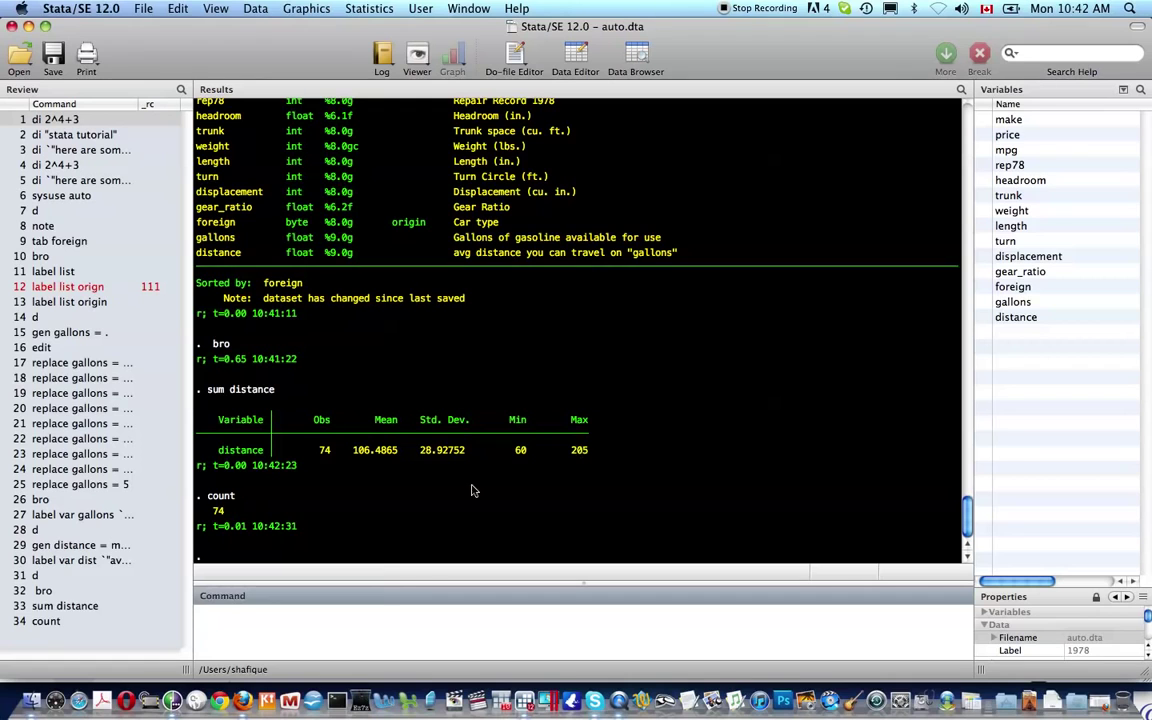
Summarize distance and gallons with the detail option, reusing the earlier sum distance command and abbreviating gallons as gall.
text(count)
key(Up)
key(Up)
text(, d)
key(Return)
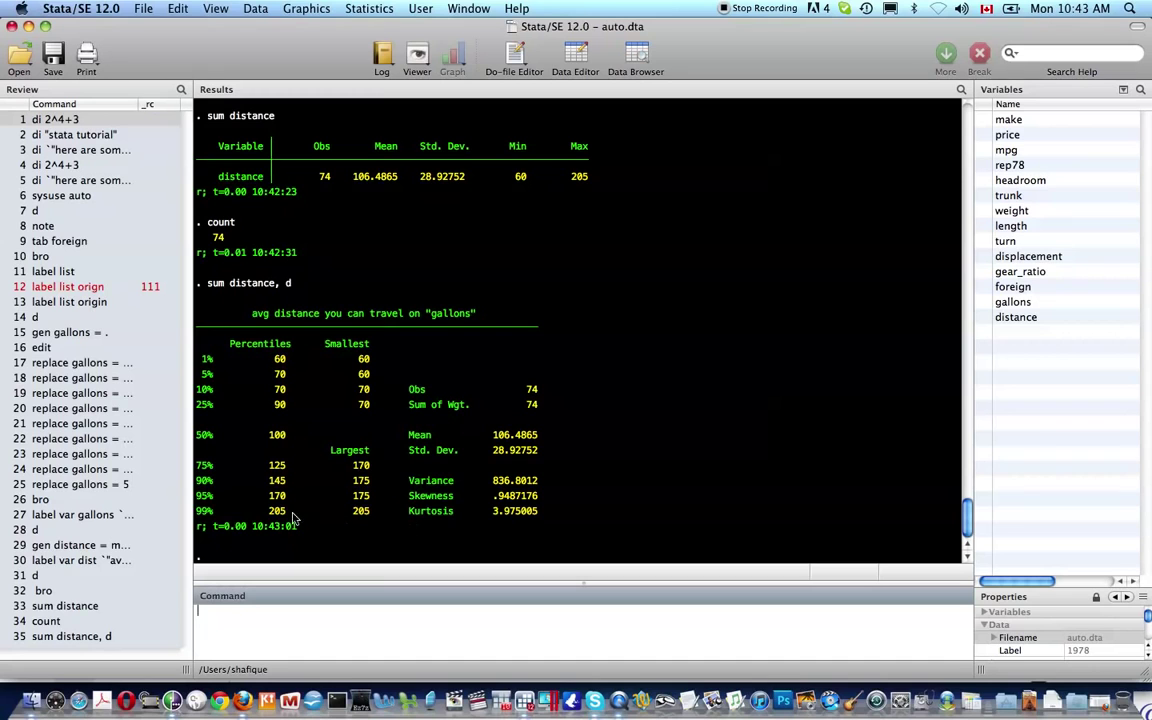
text(sum gall,d)
key(Return)
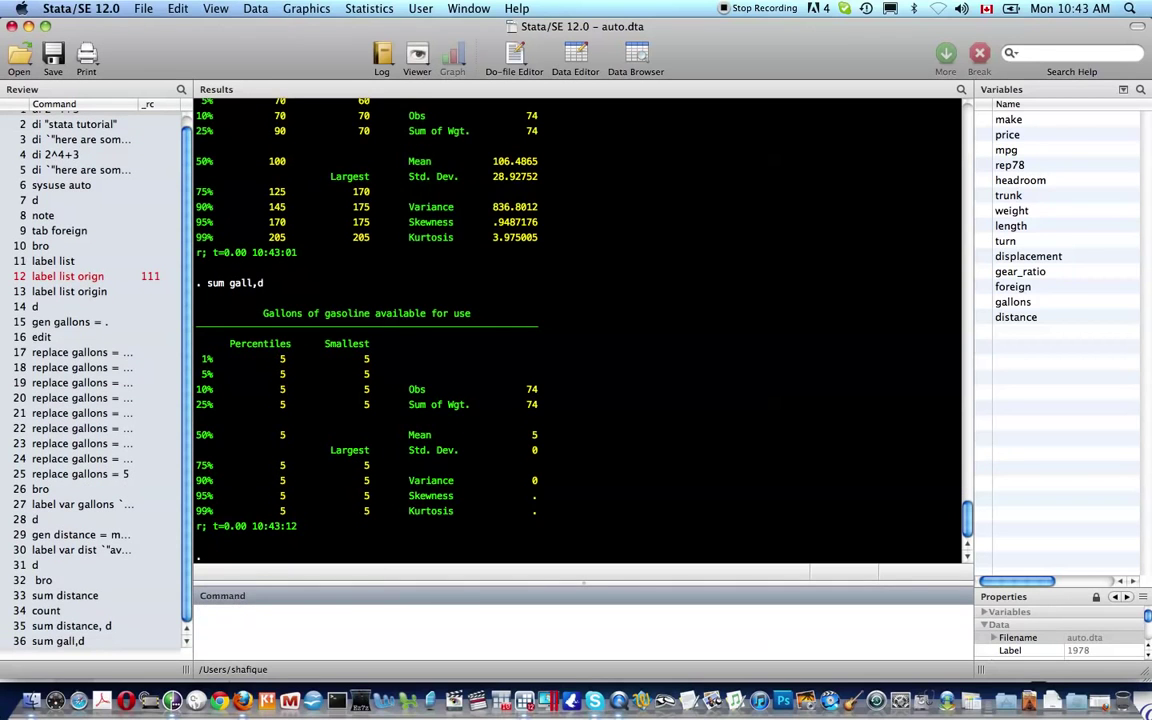